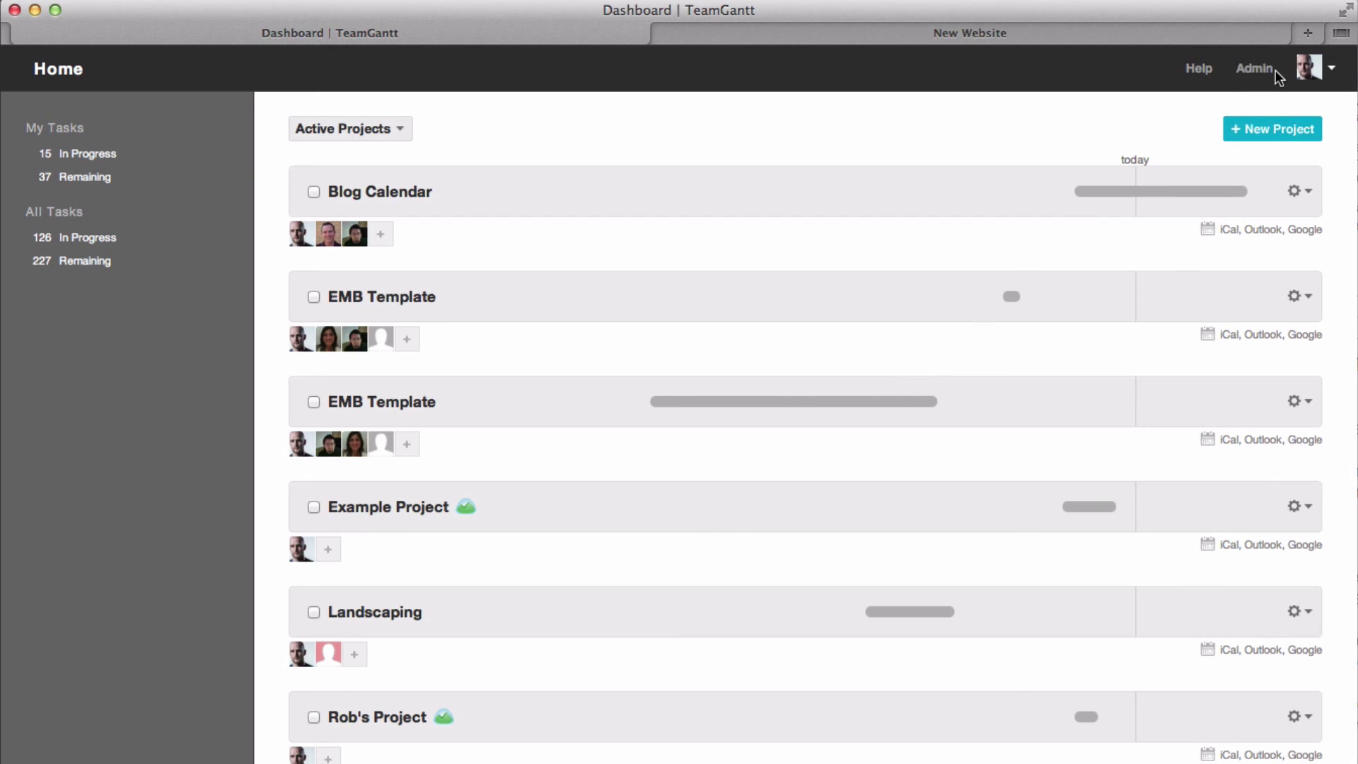
Import the Basecamp project New Website, with its to-dos and invited users, into TeamGantt.
click(1255, 69)
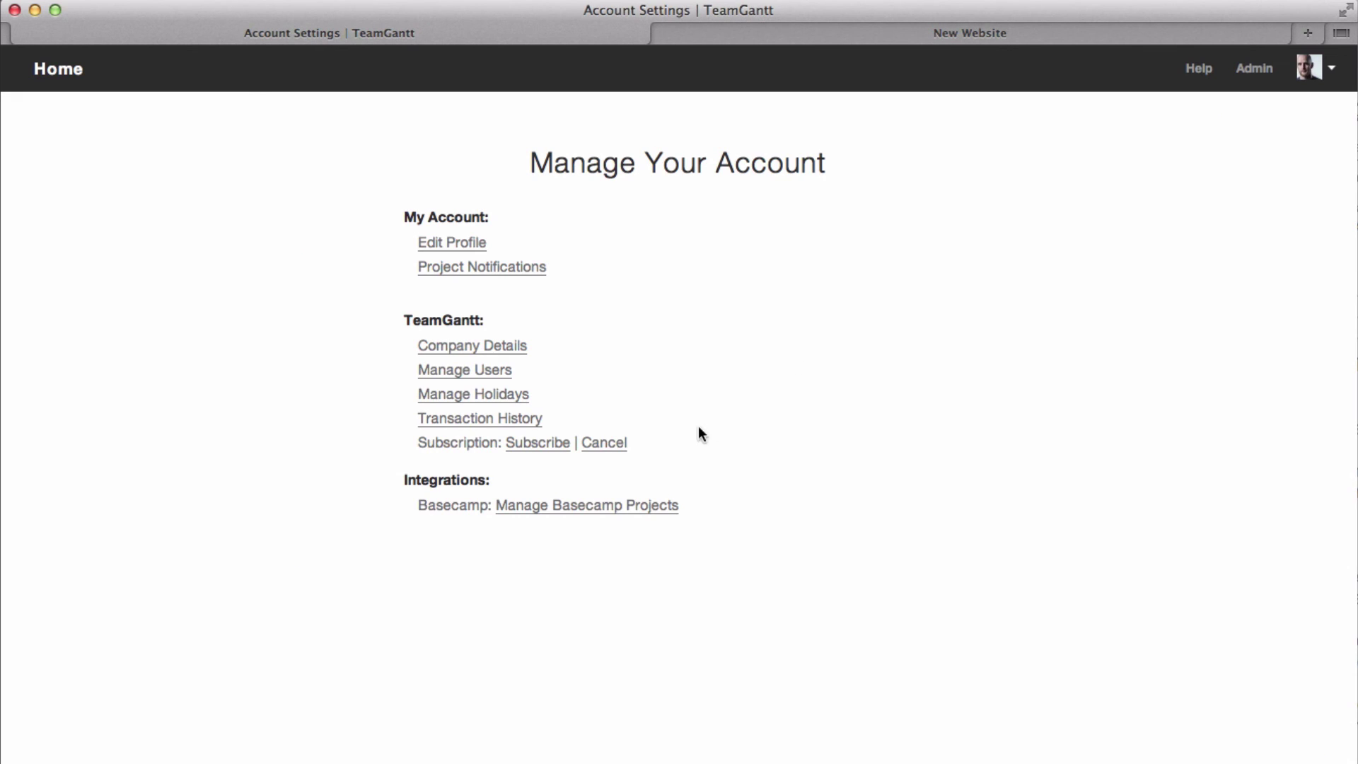
click(613, 505)
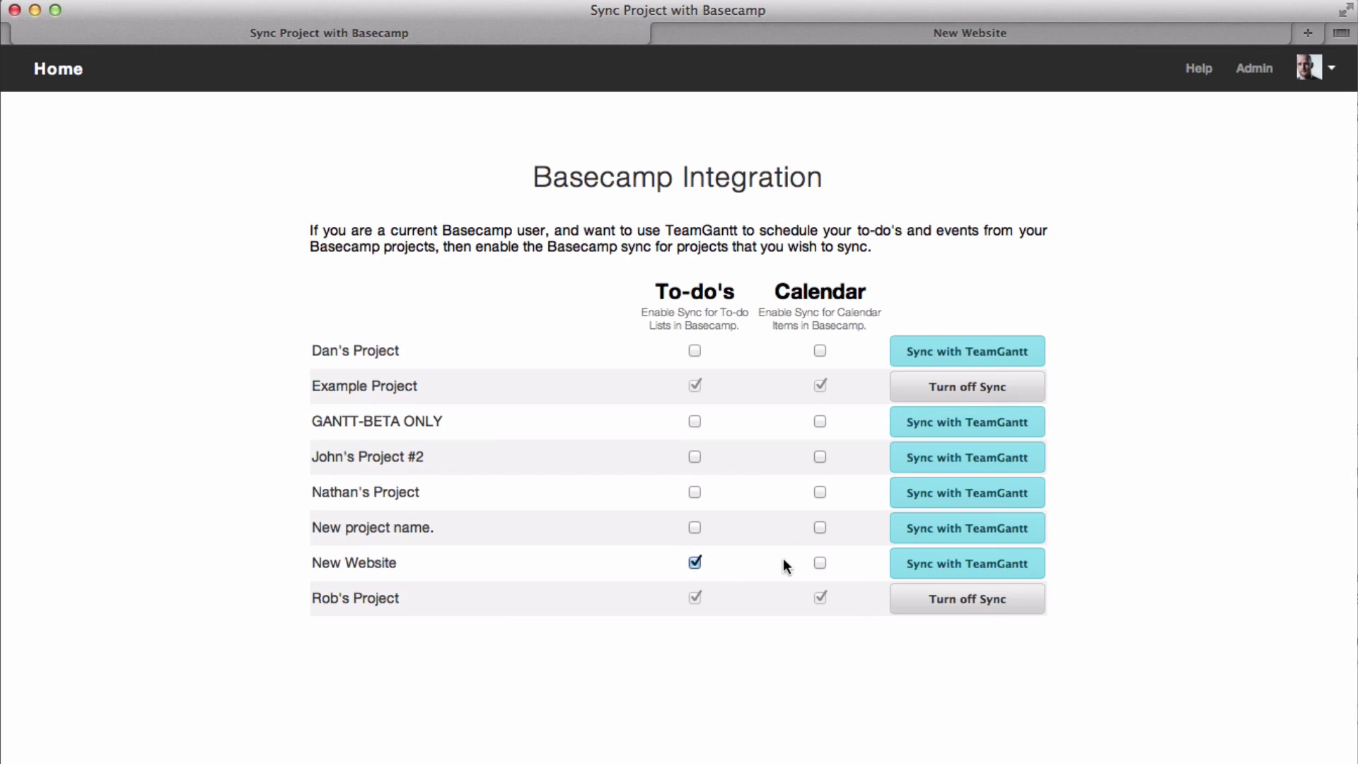
click(921, 559)
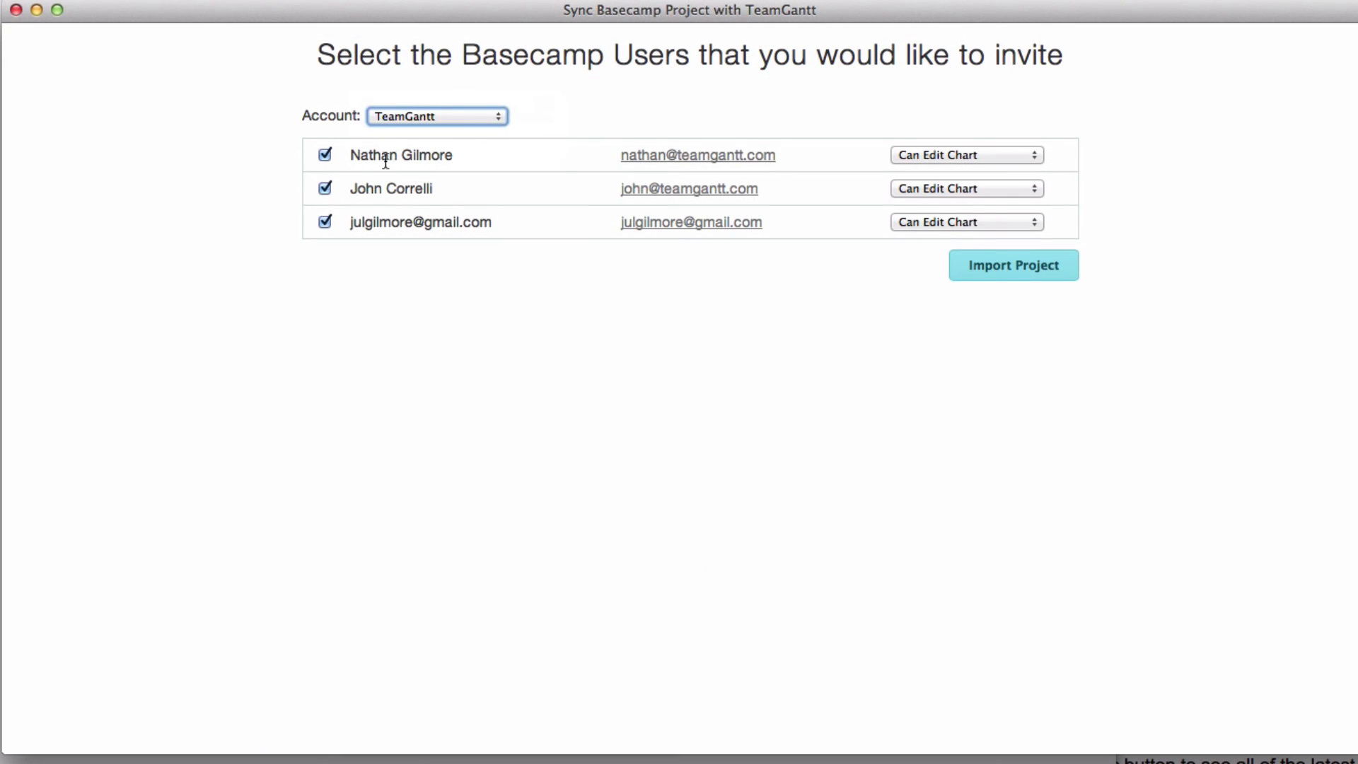
click(1004, 268)
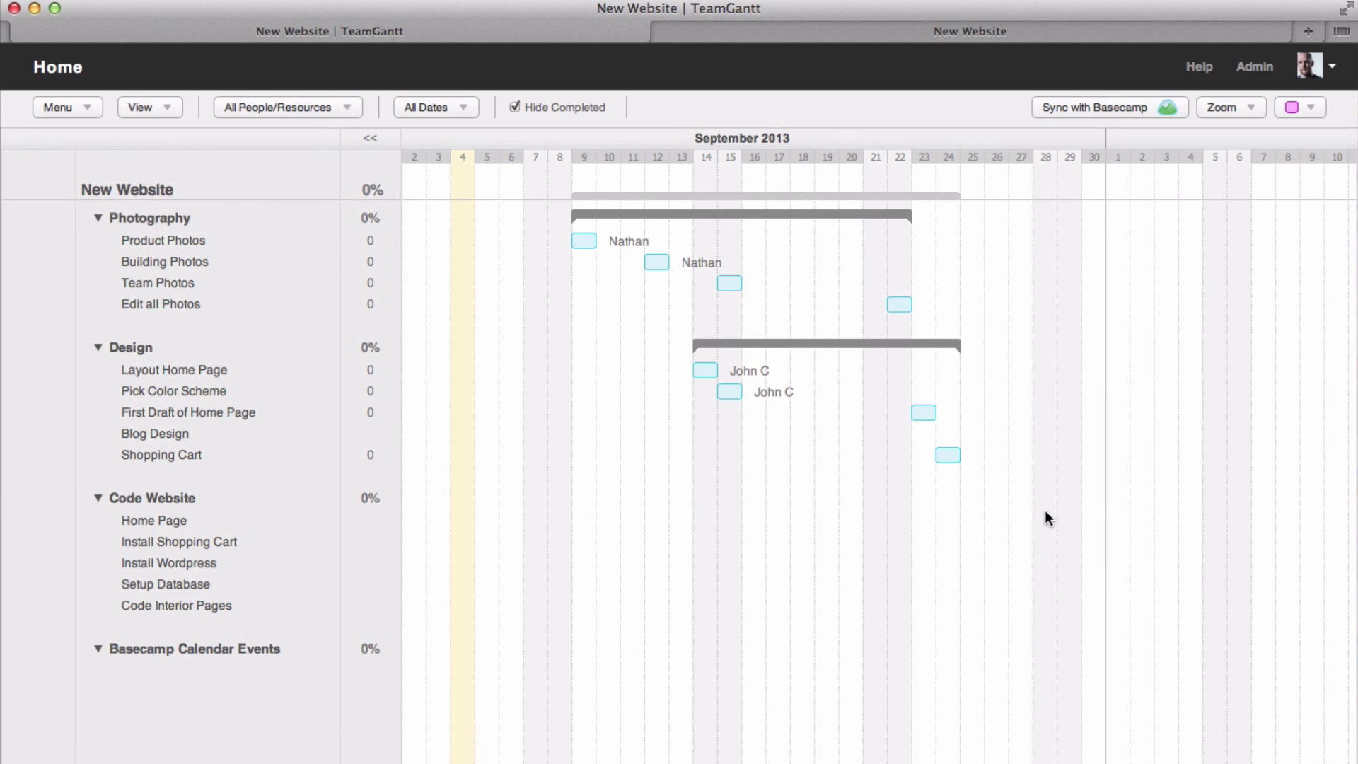
Reschedule Team Photos, Building Photos (Sep 10–12), Edit all Photos (Sep 21–25), Blog Design (Sep 15–23) and First Draft of Home Page.
mouse_move(718, 283)
mouse_down()
mouse_move(625, 283)
mouse_move(624, 261)
mouse_up()
drag(597, 186, 458, 156)
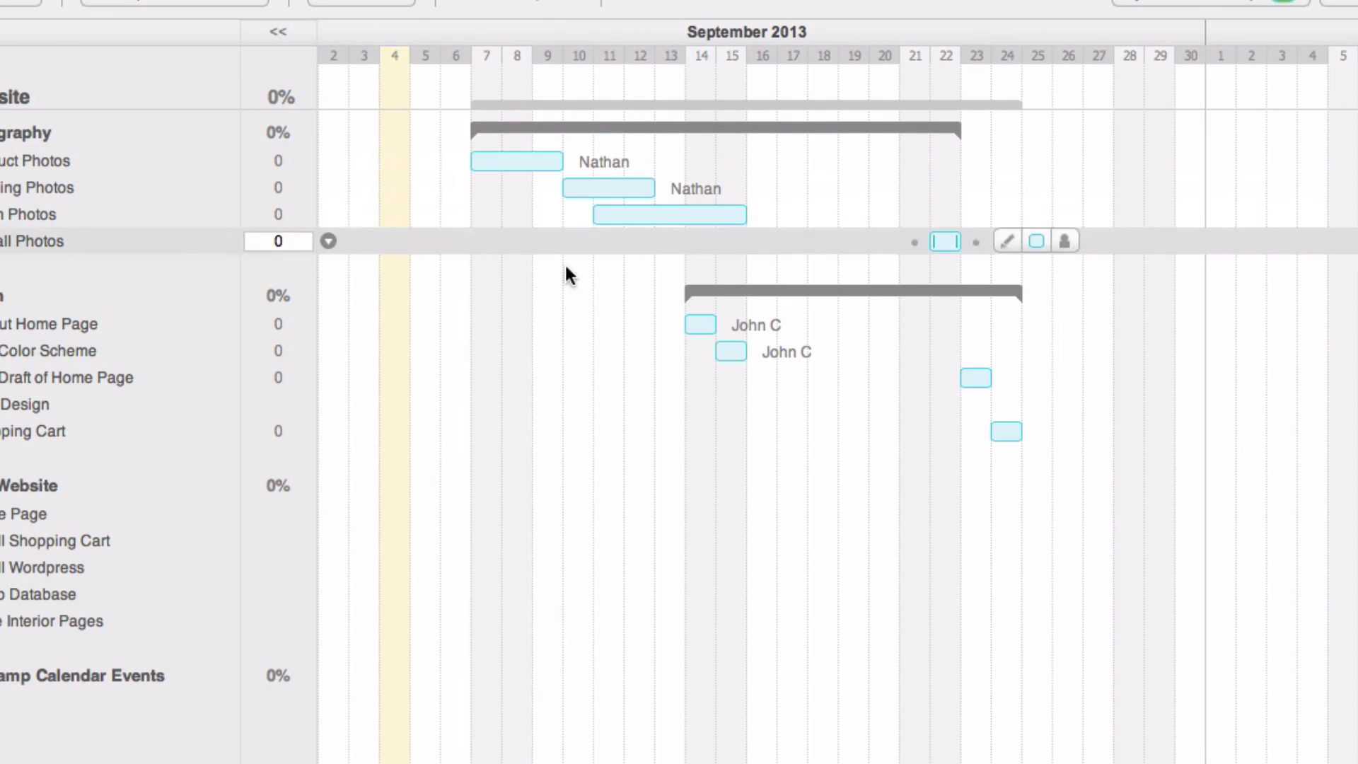
mouse_move(930, 240)
mouse_down()
mouse_move(810, 237)
mouse_move(957, 240)
mouse_up()
drag(698, 213, 793, 225)
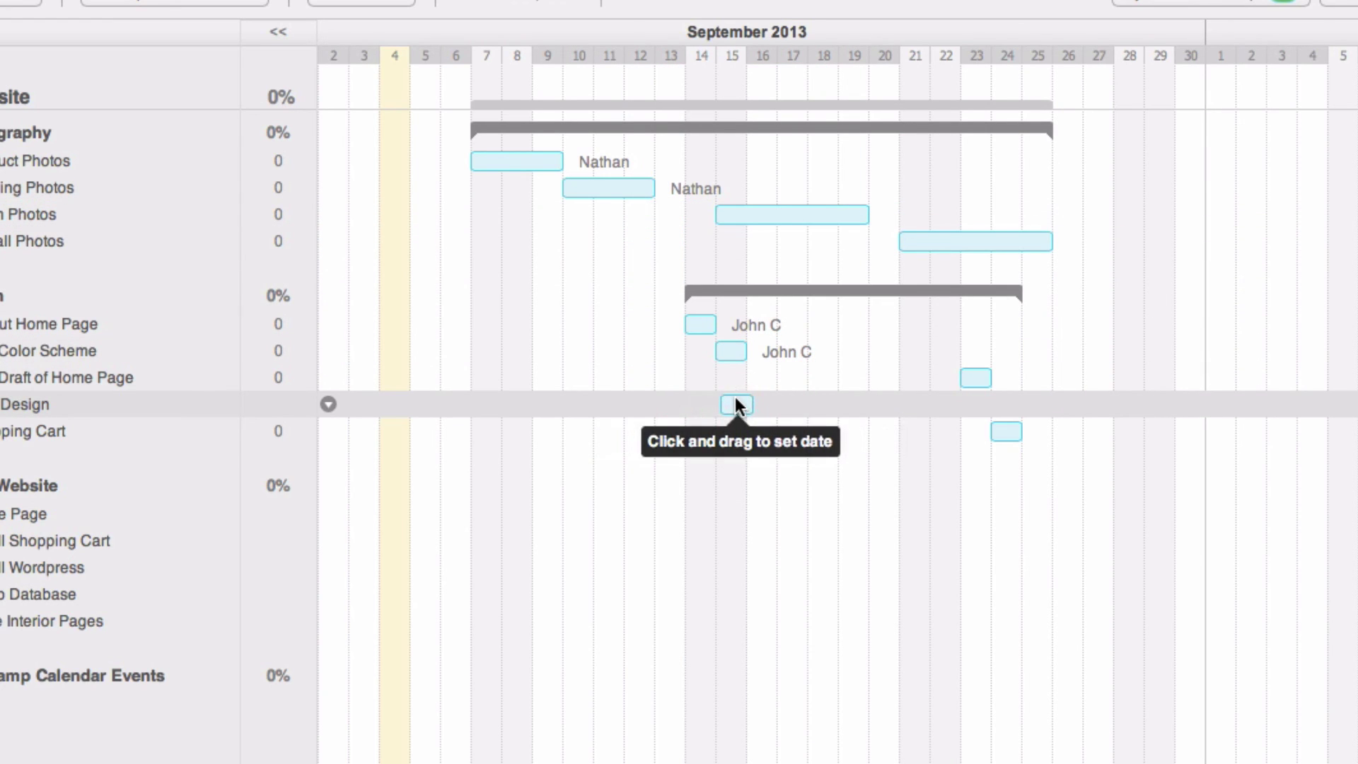
drag(739, 400, 997, 402)
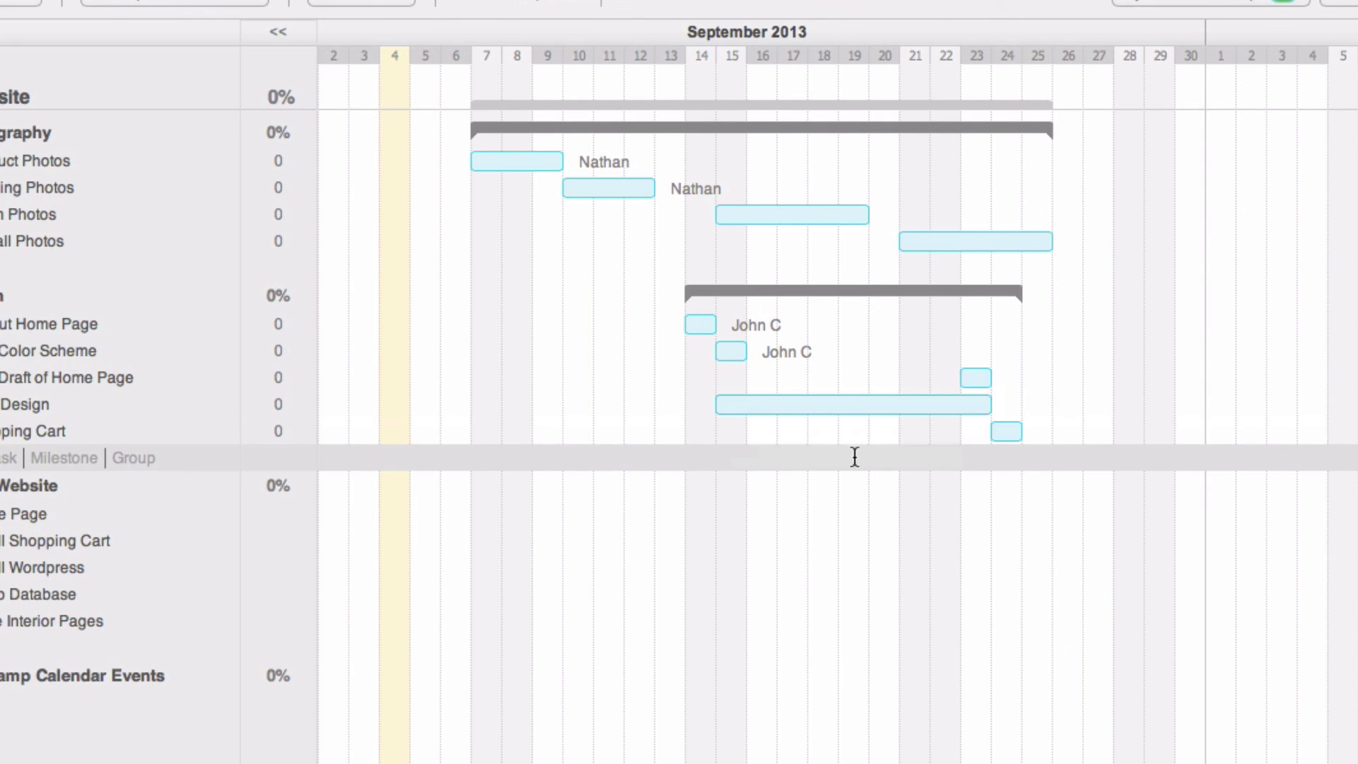
mouse_move(961, 377)
mouse_down()
mouse_move(811, 361)
mouse_move(827, 375)
mouse_move(1223, 443)
mouse_up()
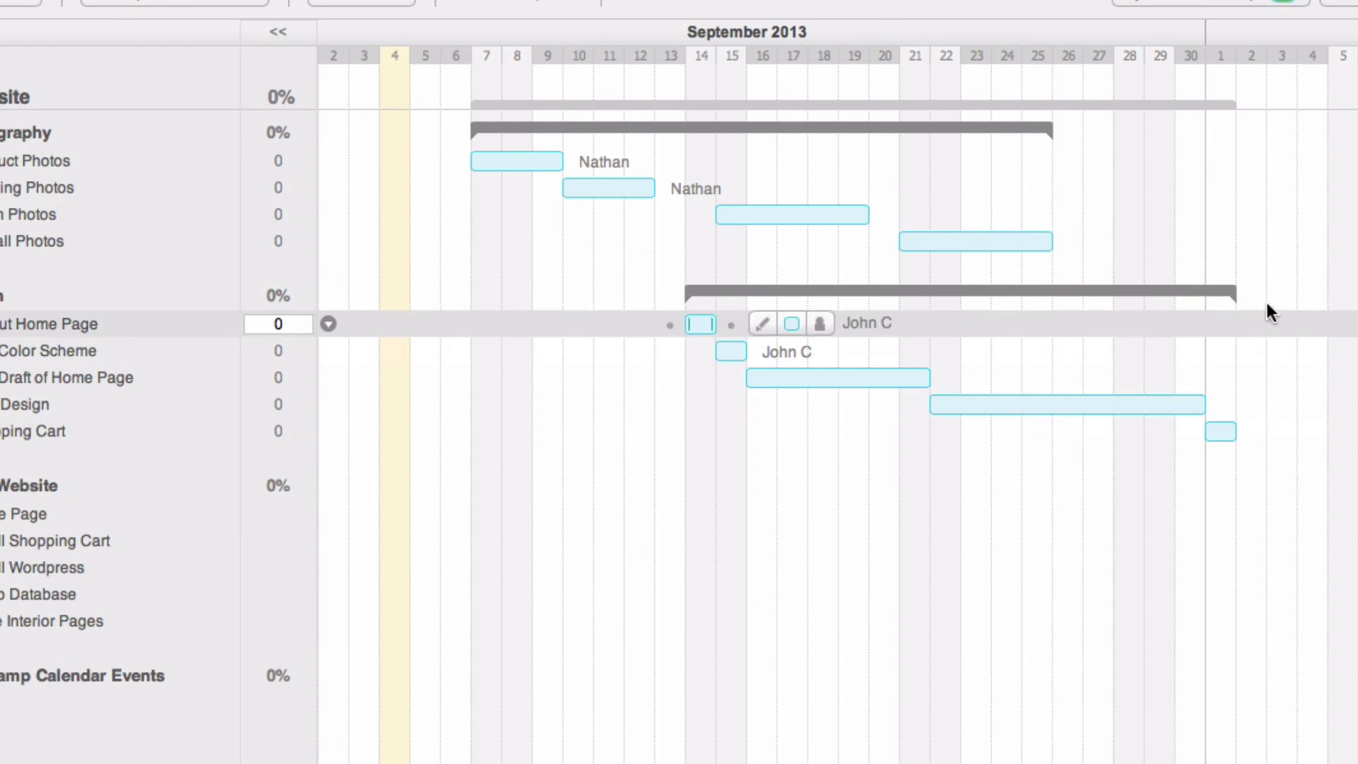
Colour the Design group red, schedule the Home Page coding task, and colour Code Website green.
click(1303, 297)
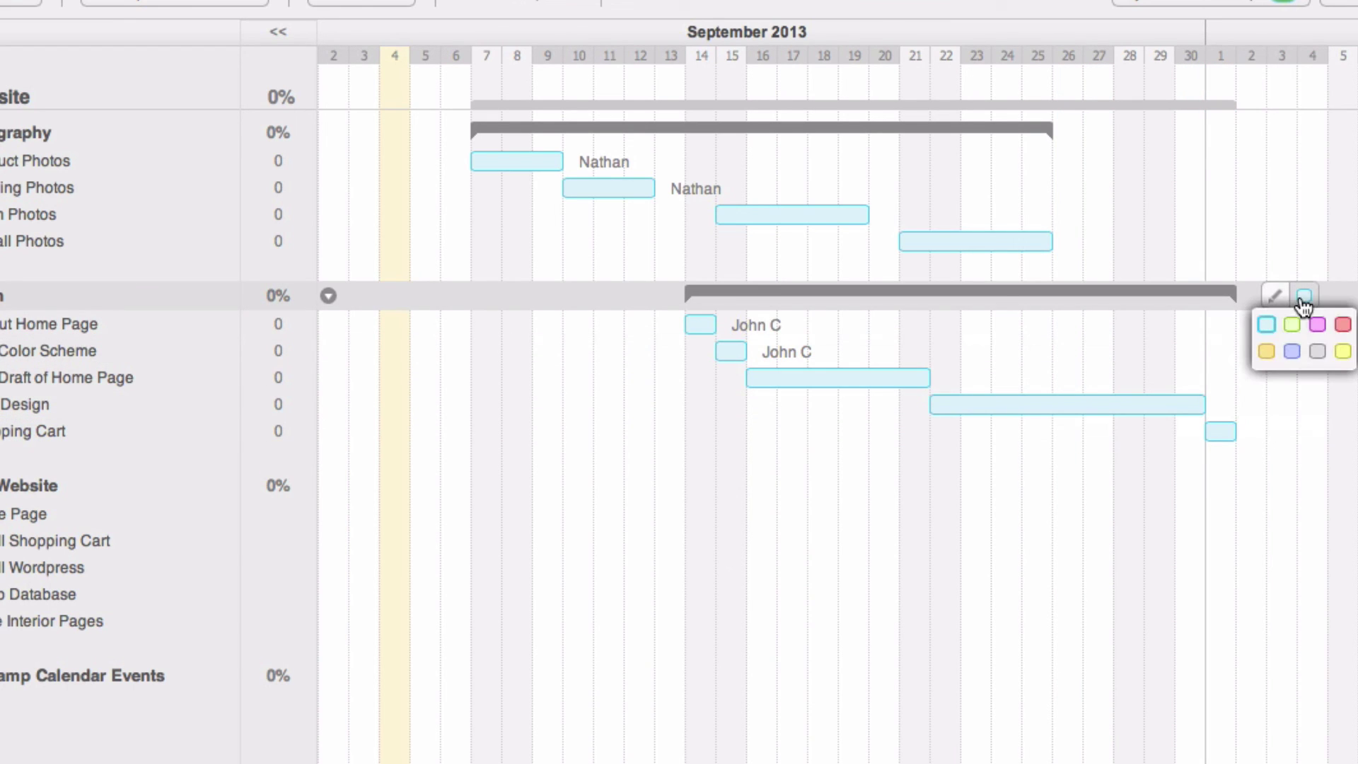
click(1343, 325)
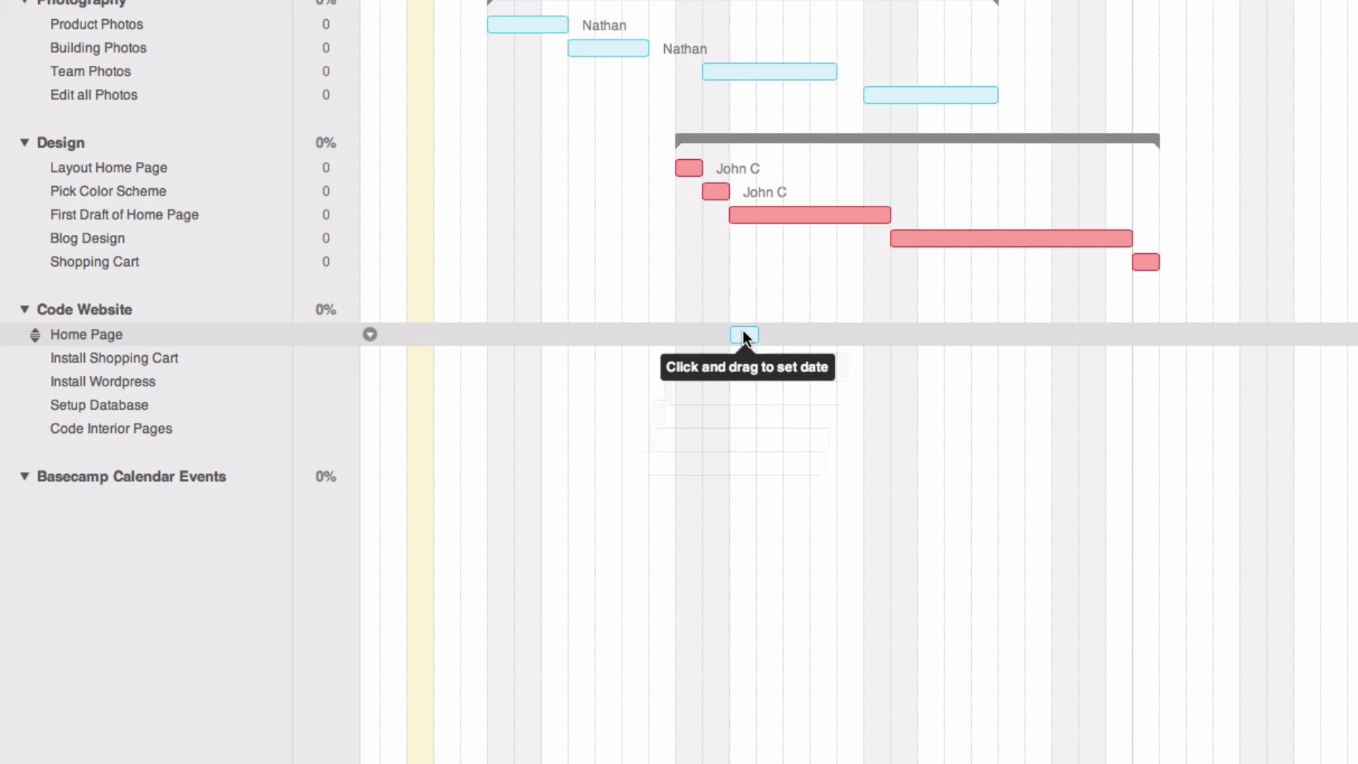
mouse_move(743, 329)
mouse_down()
mouse_move(851, 329)
mouse_move(855, 344)
mouse_move(940, 368)
mouse_move(1080, 383)
mouse_move(1236, 429)
mouse_up()
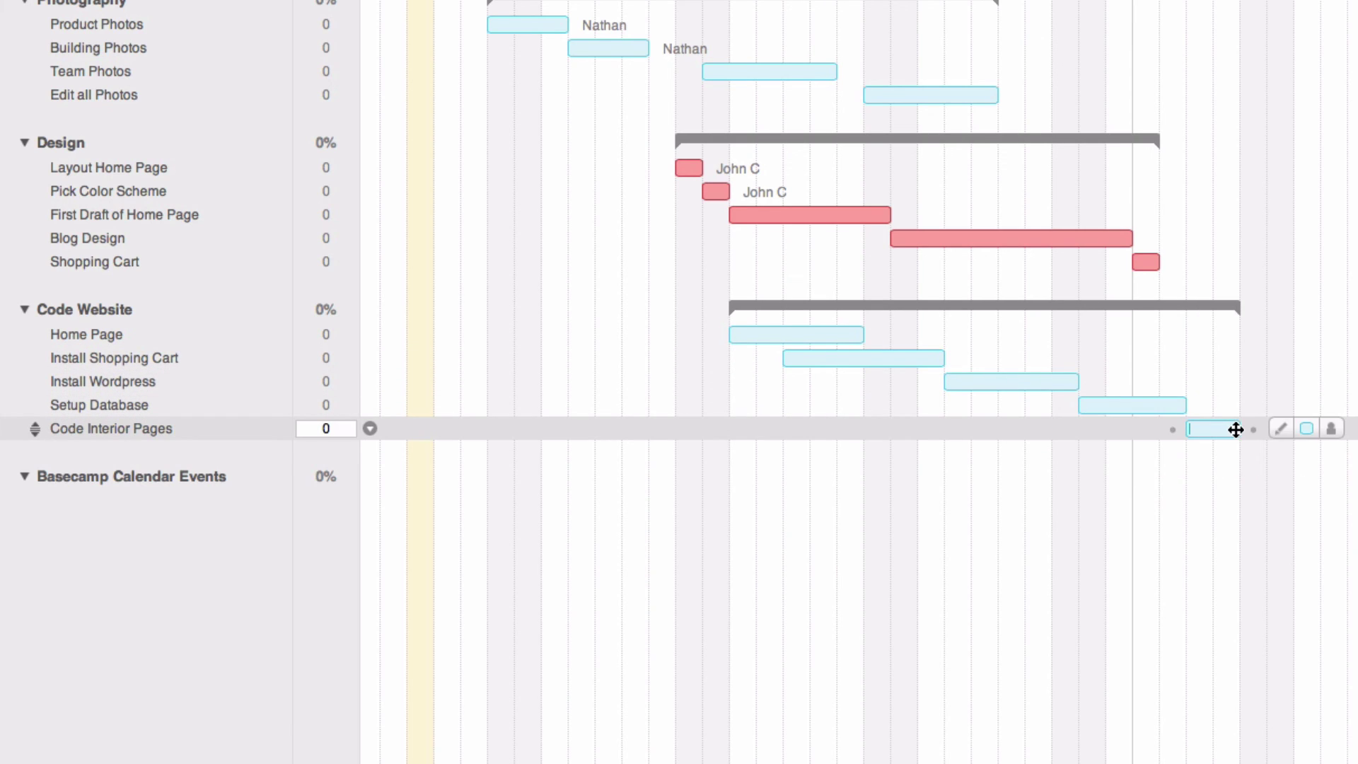
click(1305, 310)
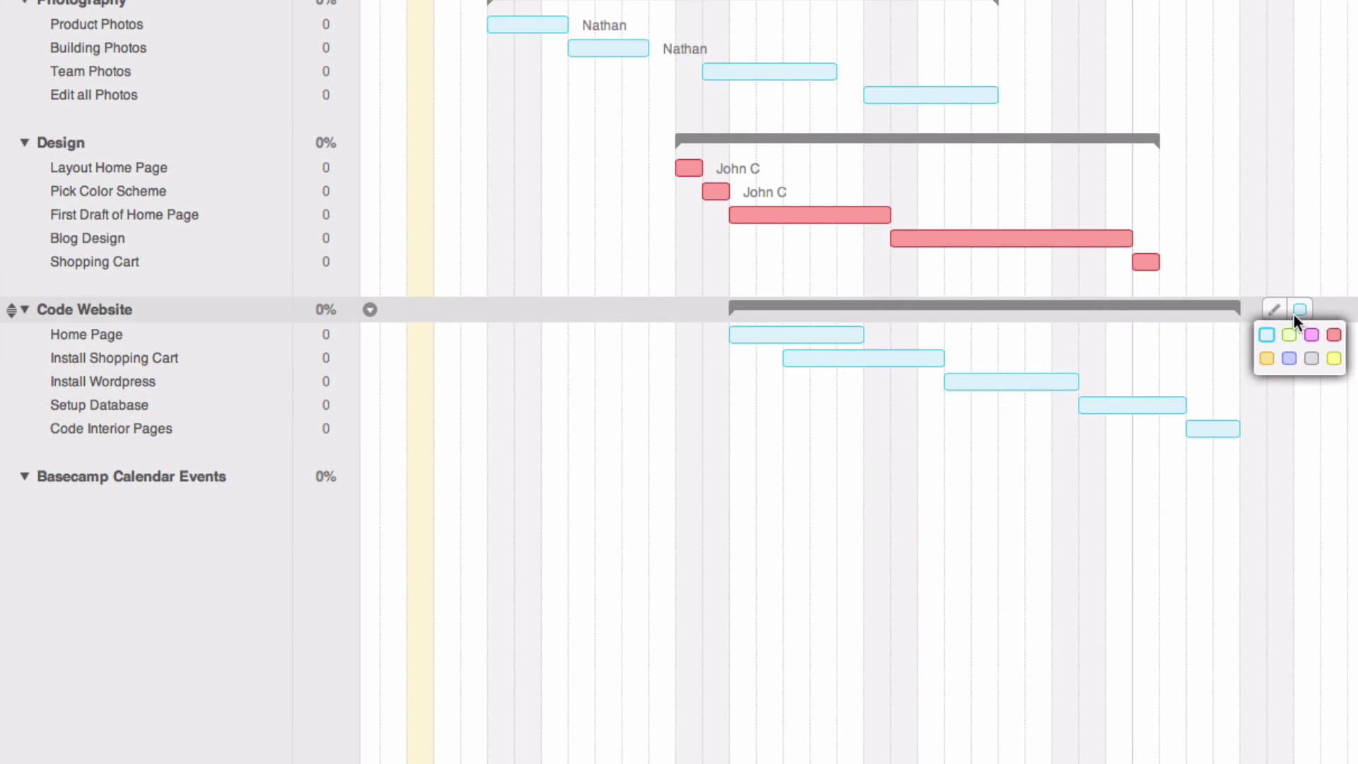
click(1287, 336)
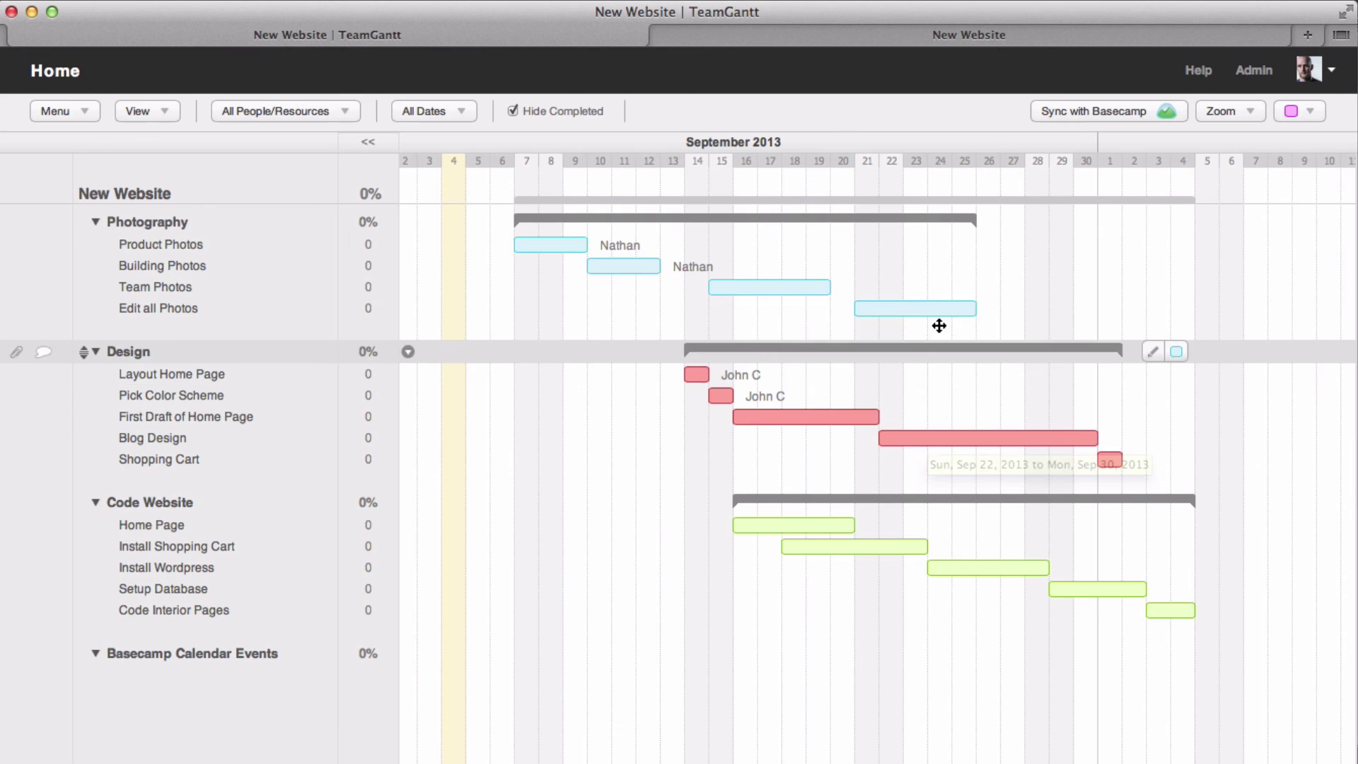
Review the New Website to-do lists in Basecamp for the dates set in the Gantt chart.
click(957, 36)
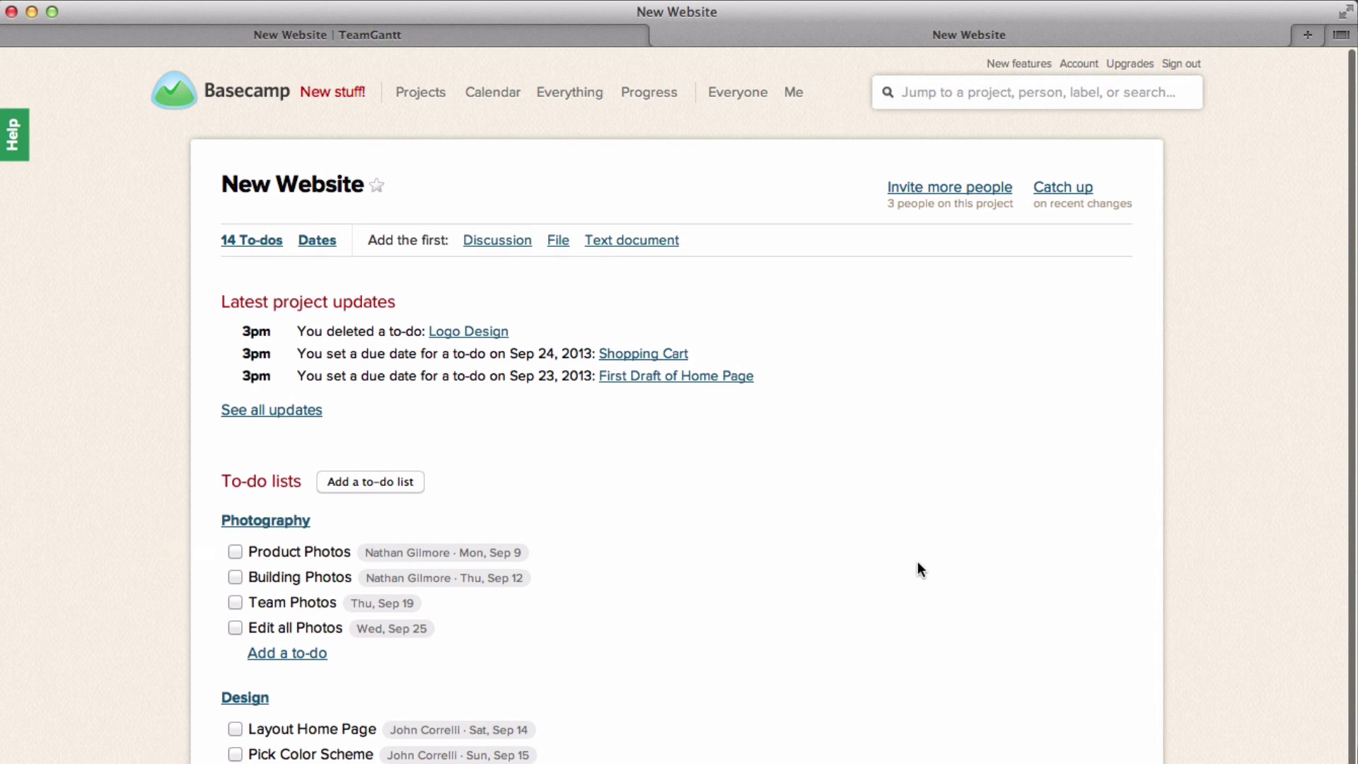
scroll(918, 562, down, 3)
scroll(917, 563, down, 2)
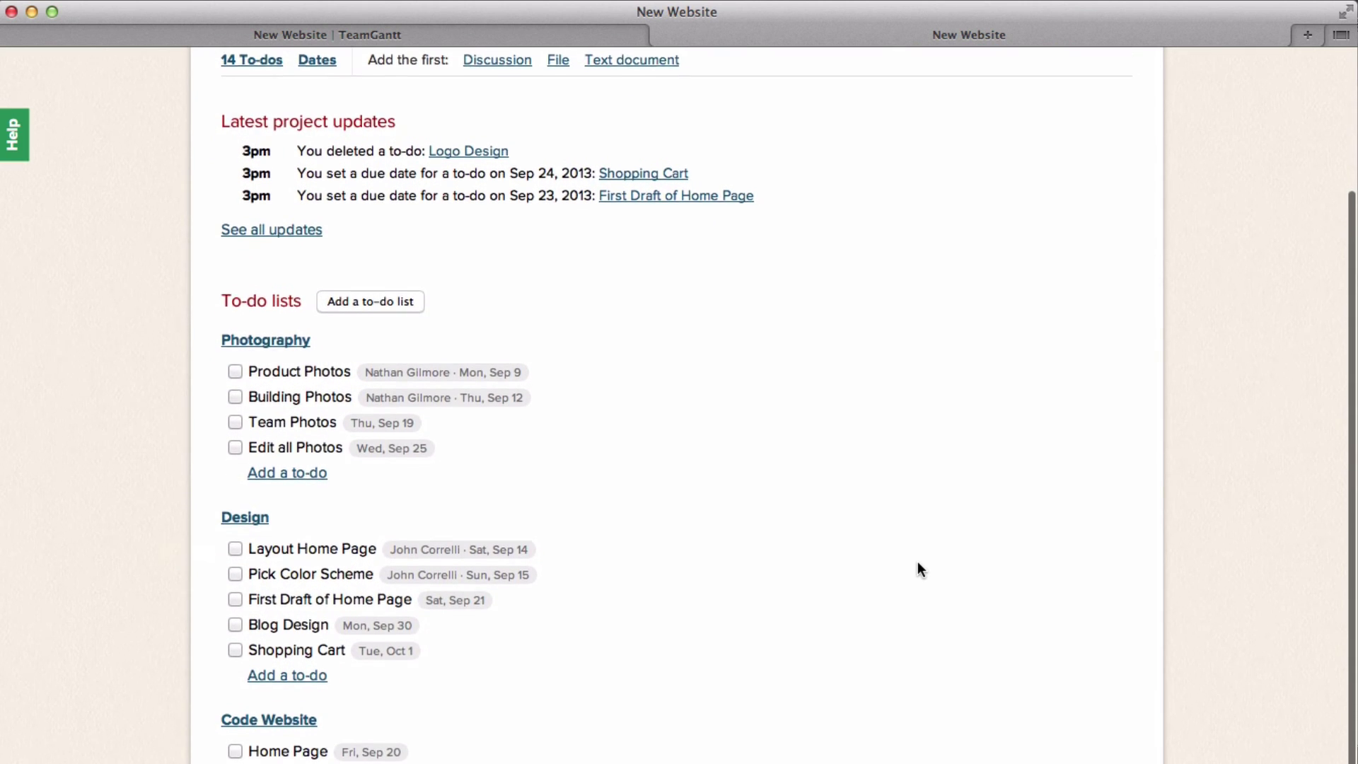
scroll(917, 562, down, 1)
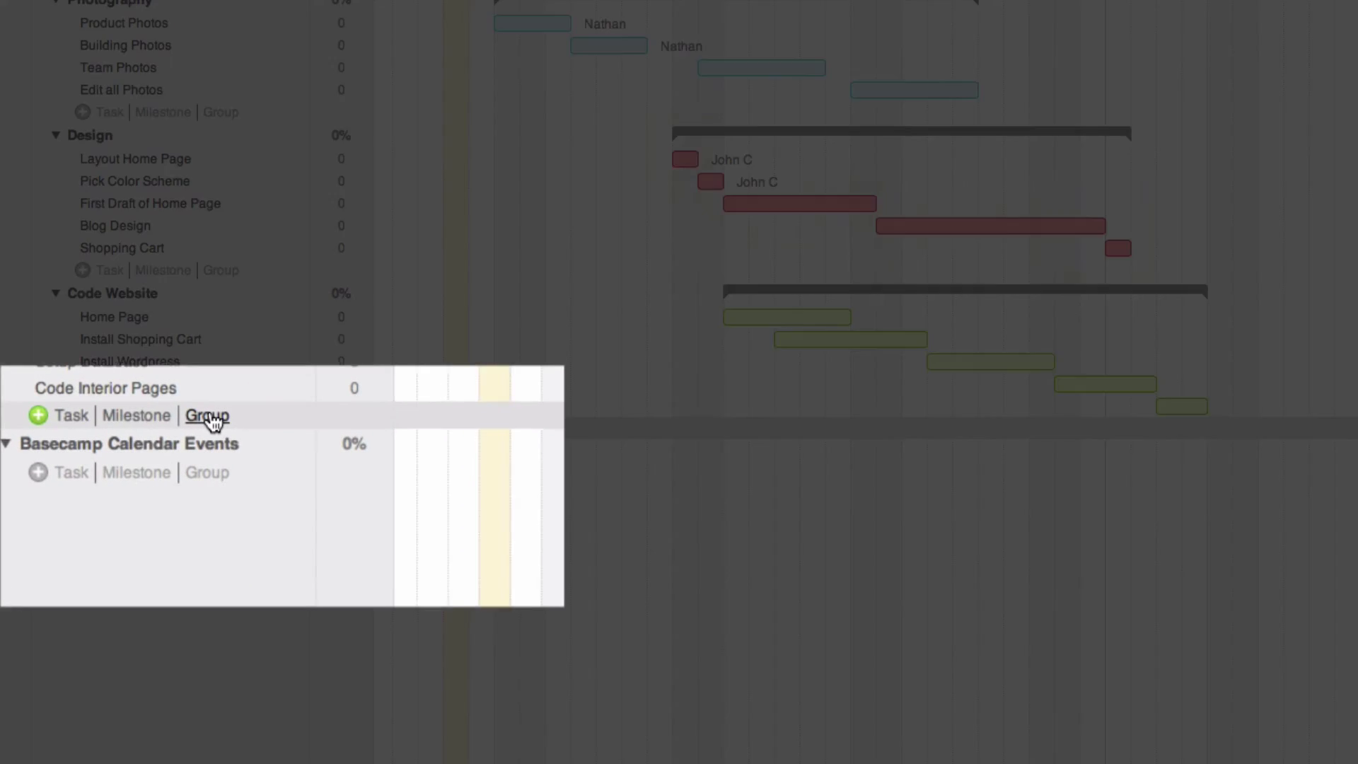
Create a new task group named Marketing.
click(211, 417)
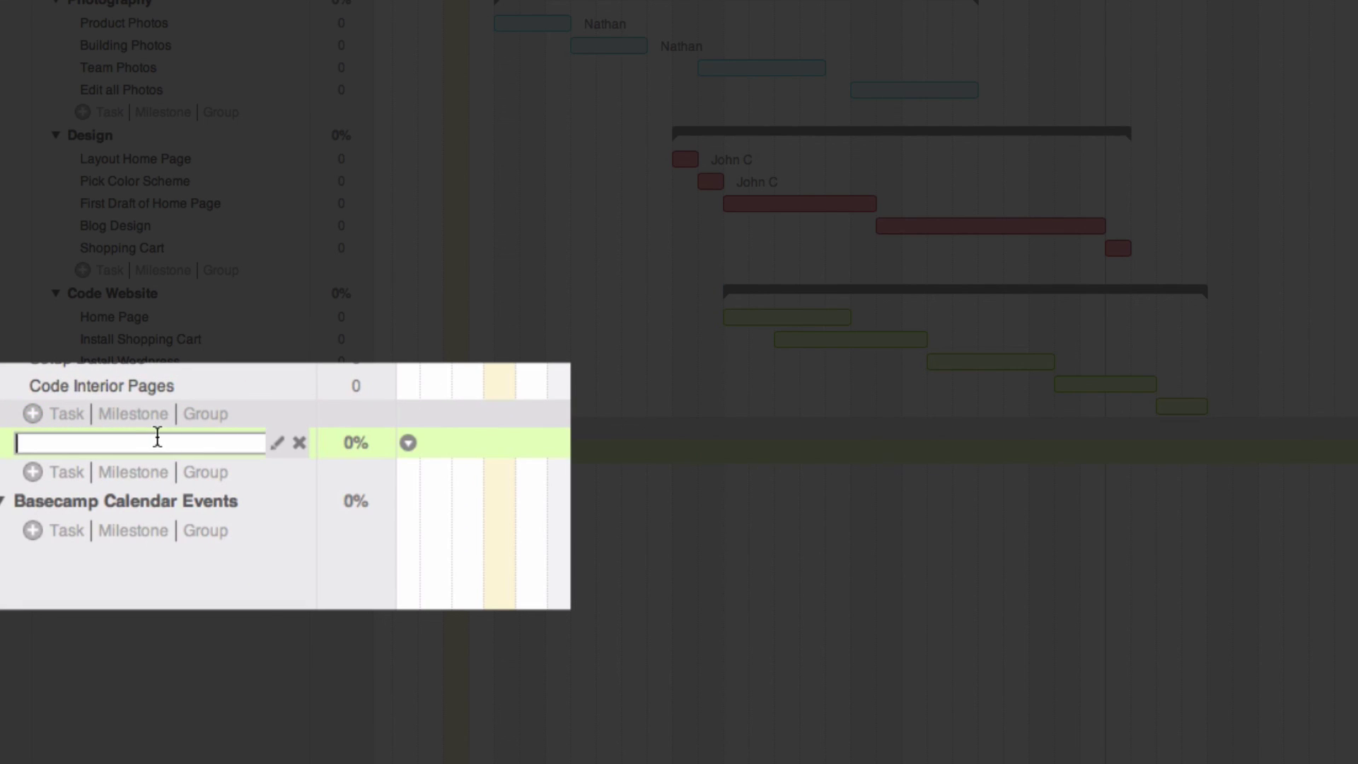
text(Marketing)
key(Return)
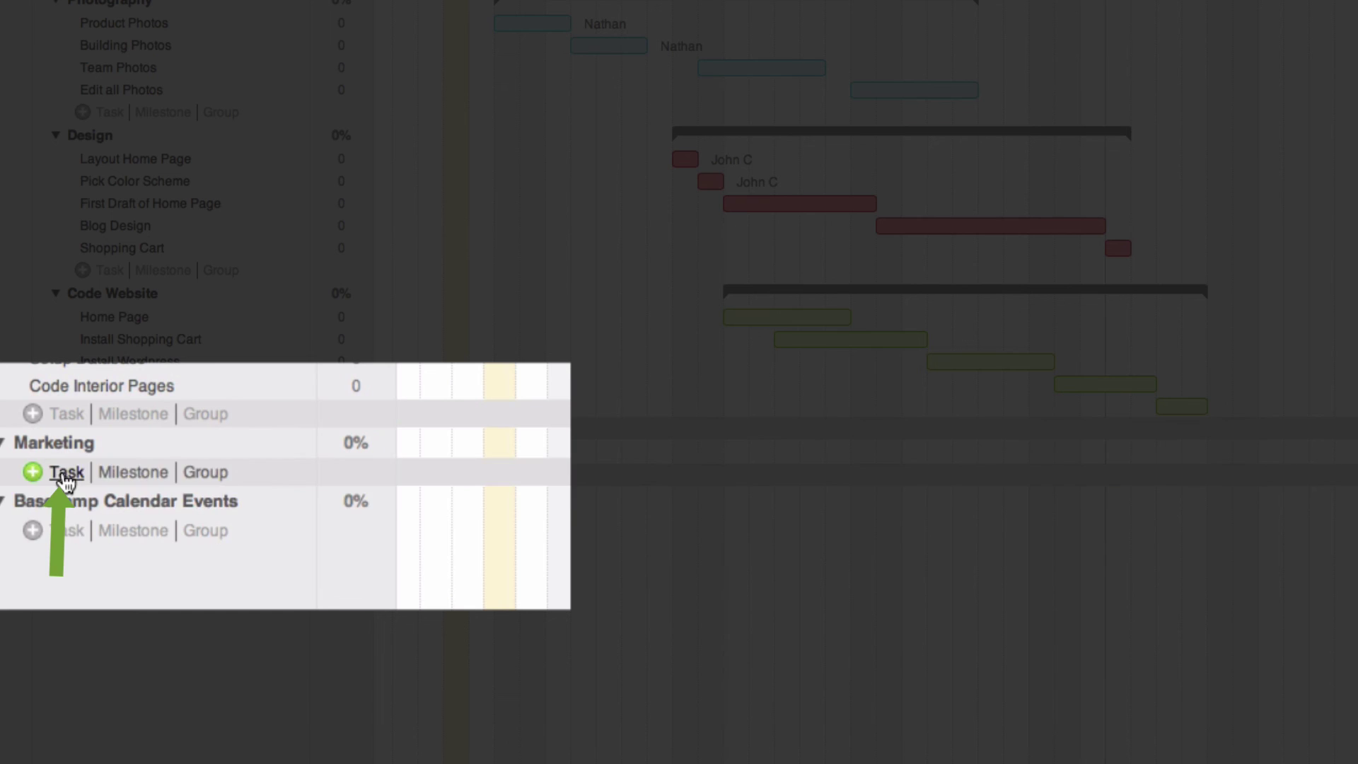
Add Facebook Campaign, Twitter Campaign and Setup Adwords tasks under Marketing.
click(67, 473)
text(Facebook Campa)
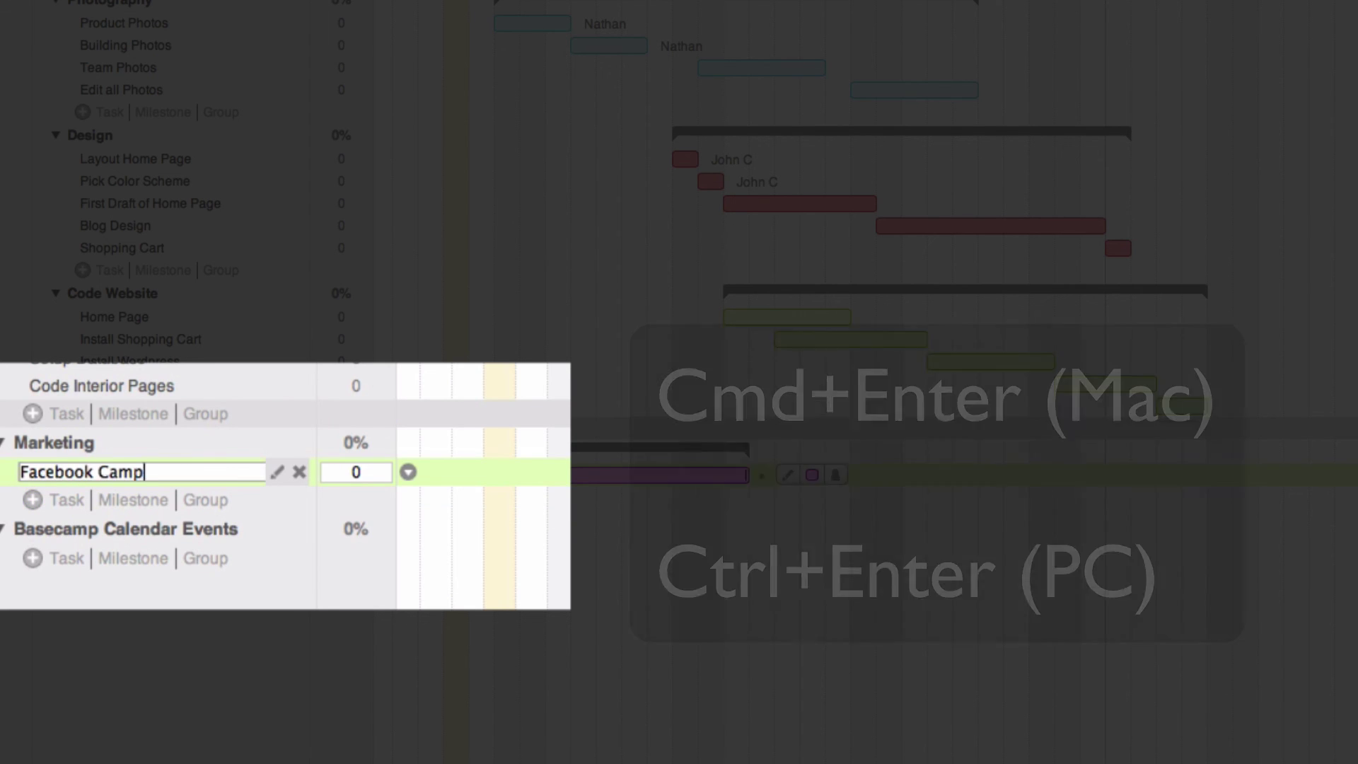
text(ign)
key(ctrl+Return)
click(64, 502)
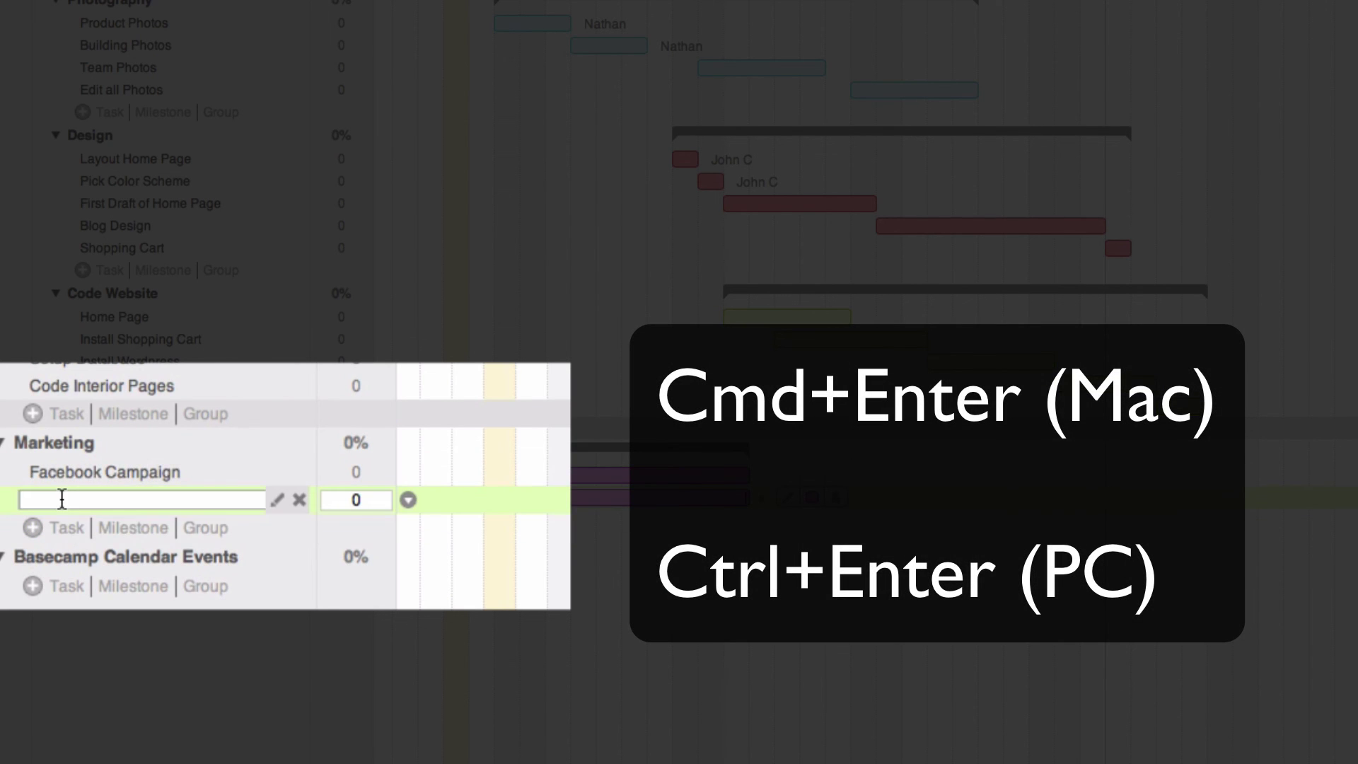
text(Twitter Campaign)
key(ctrl+Return)
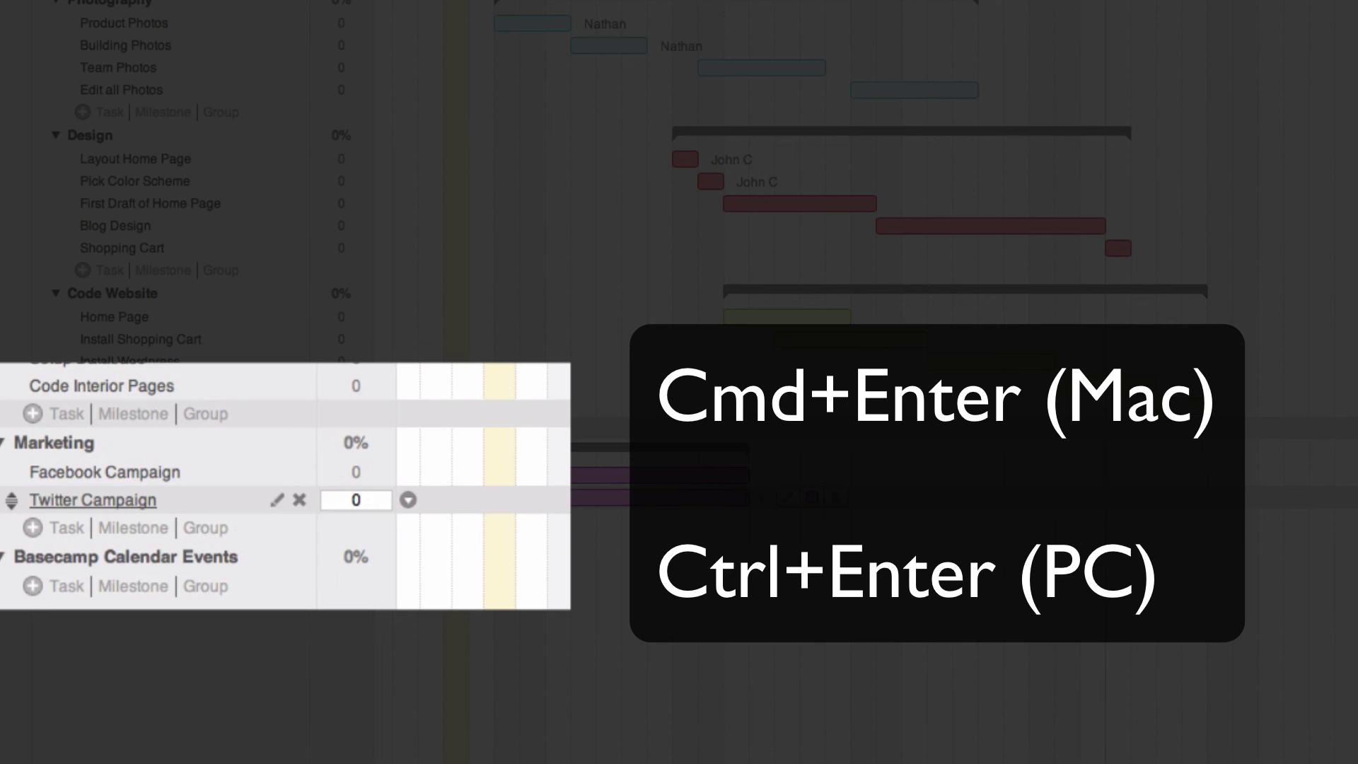
text(Setup Adwords)
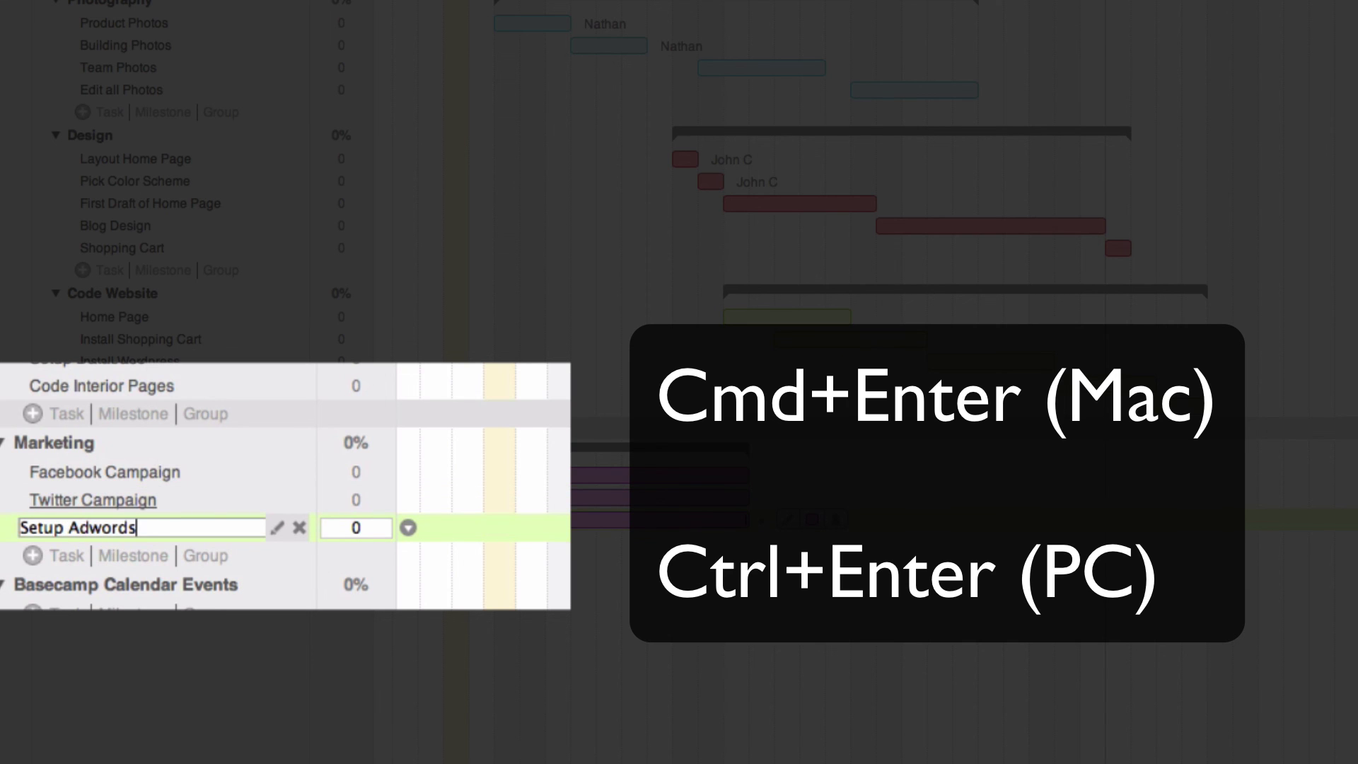
key(Return)
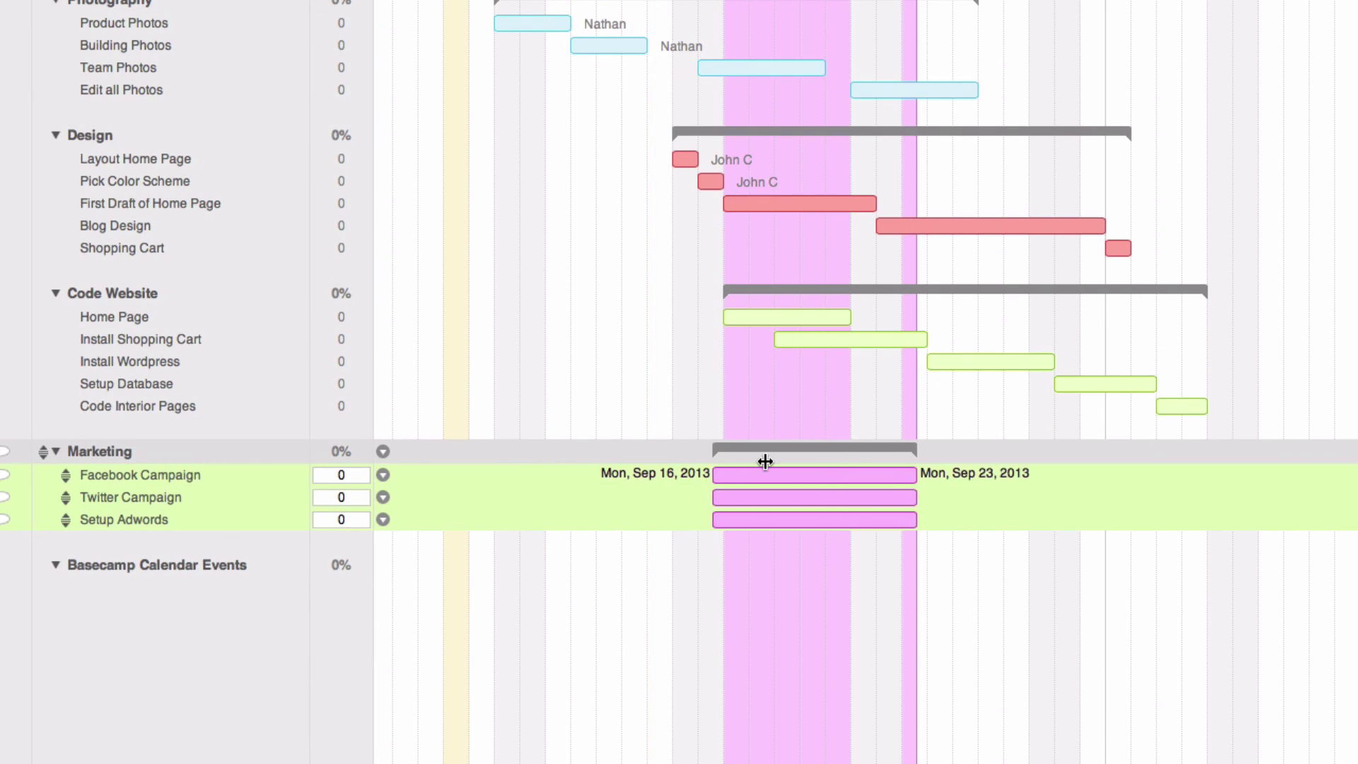
Move the Marketing tasks a week later and chain Facebook, Twitter and Setup Adwords back-to-back.
drag(765, 461, 953, 453)
scroll(816, 635, right, 5)
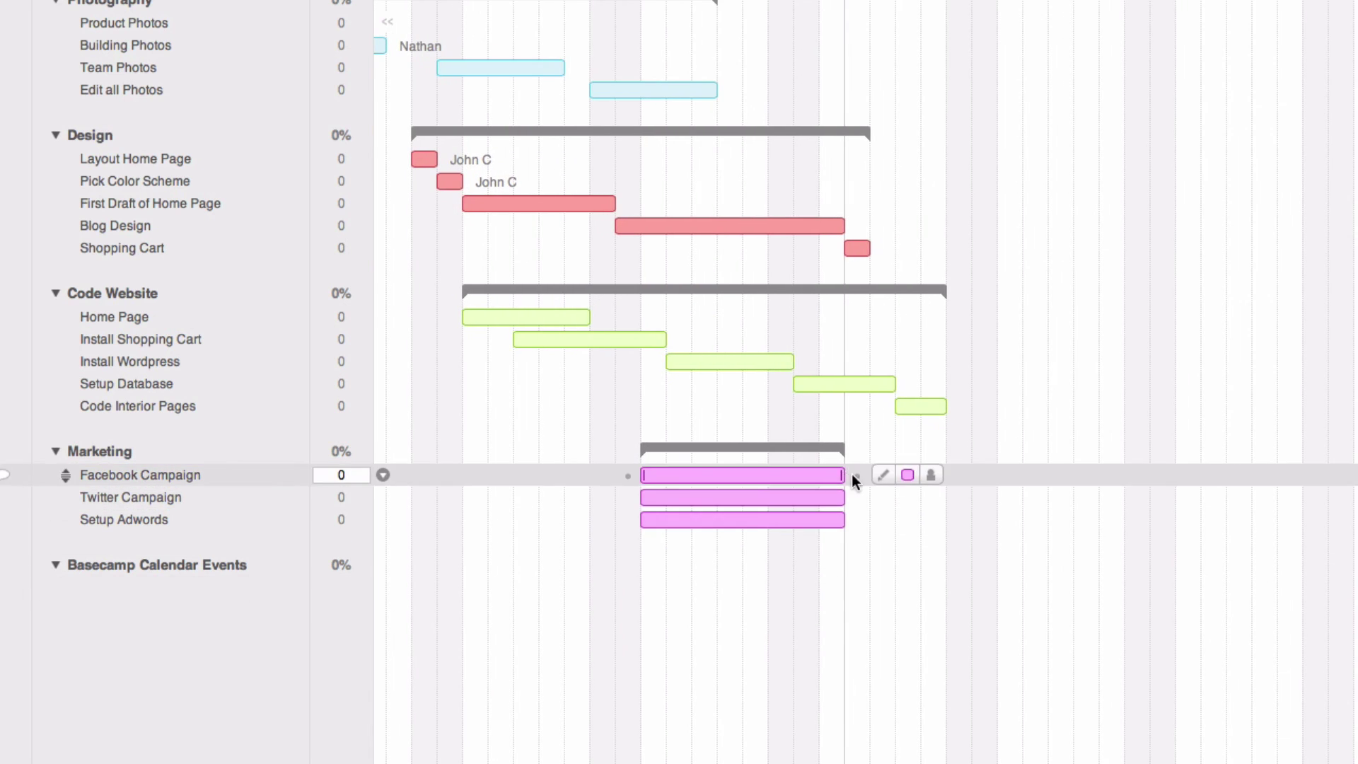
mouse_move(843, 475)
mouse_down()
mouse_move(819, 476)
mouse_move(979, 497)
mouse_up()
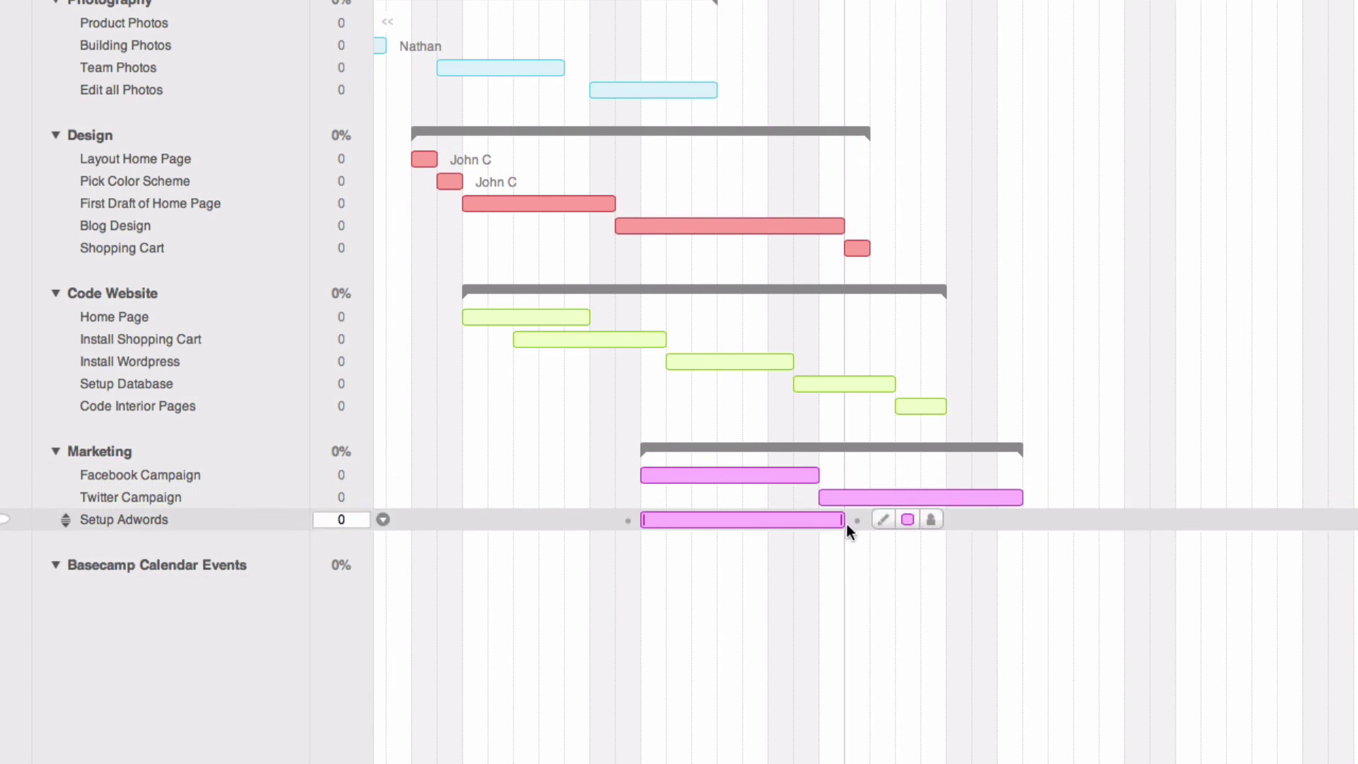
drag(839, 520, 1221, 520)
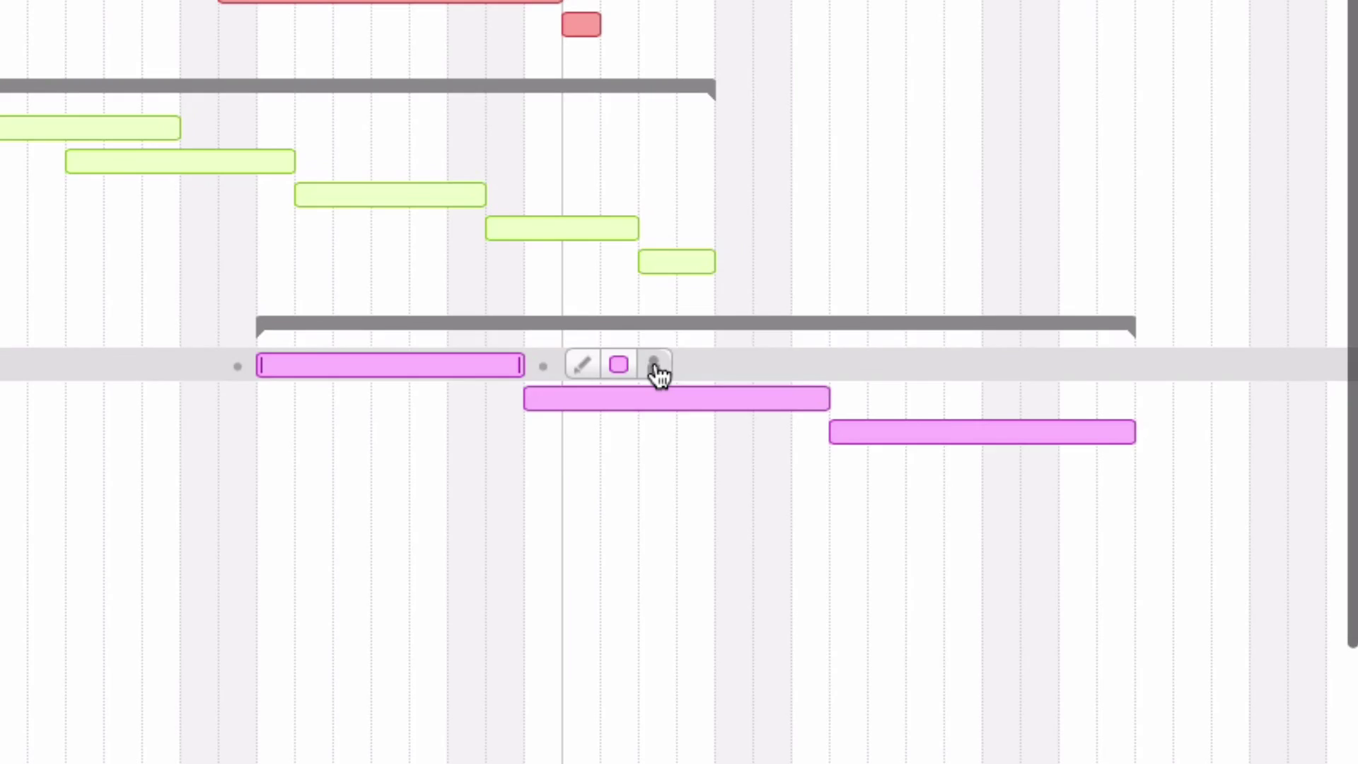
click(657, 366)
click(570, 491)
click(917, 402)
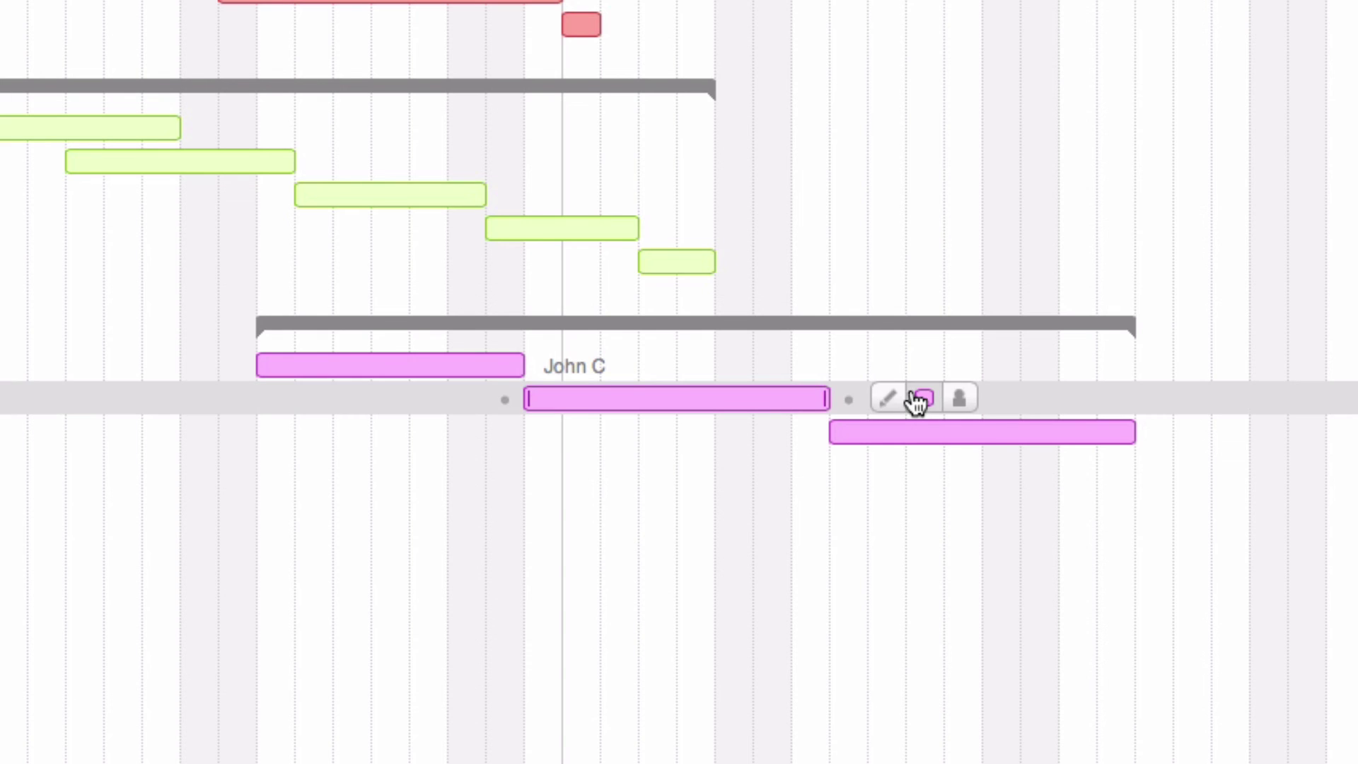
click(955, 399)
click(814, 518)
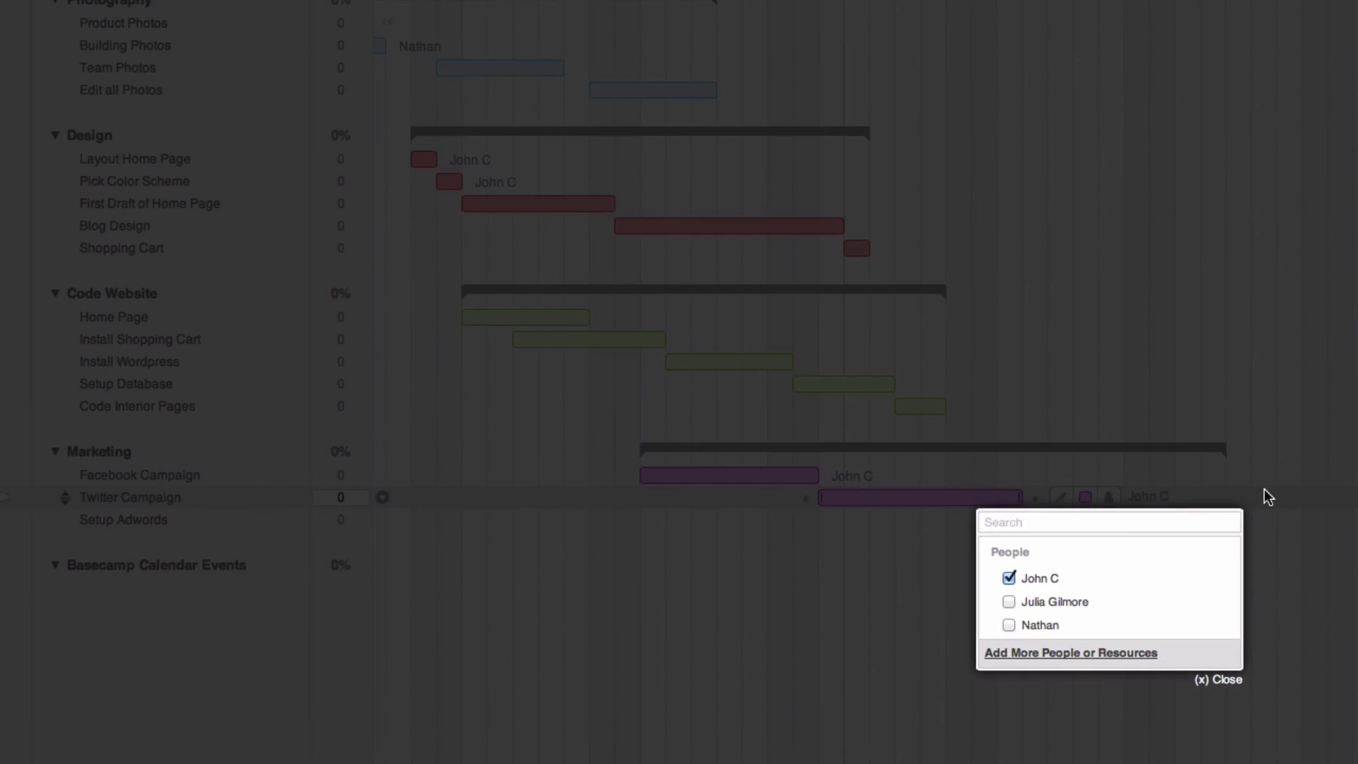
click(1263, 488)
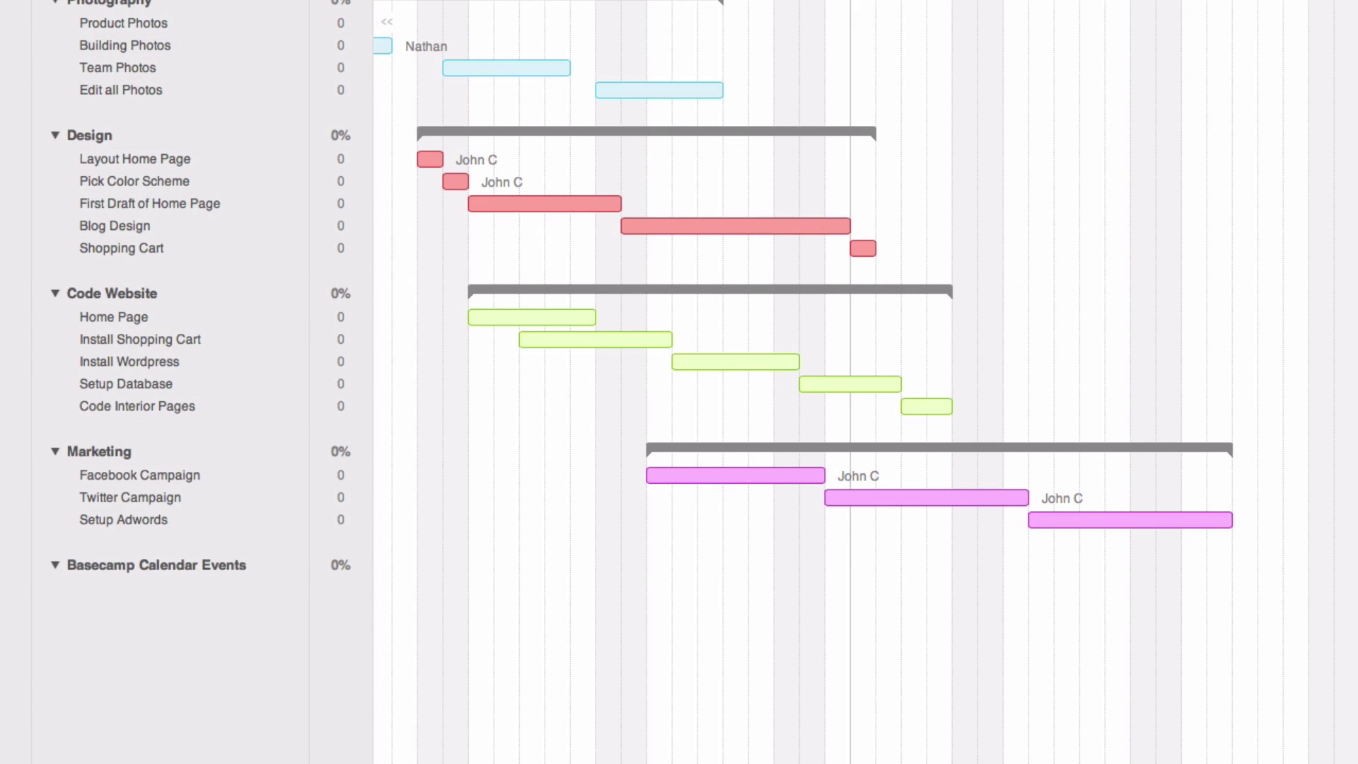
scroll(924, 346, down, 2)
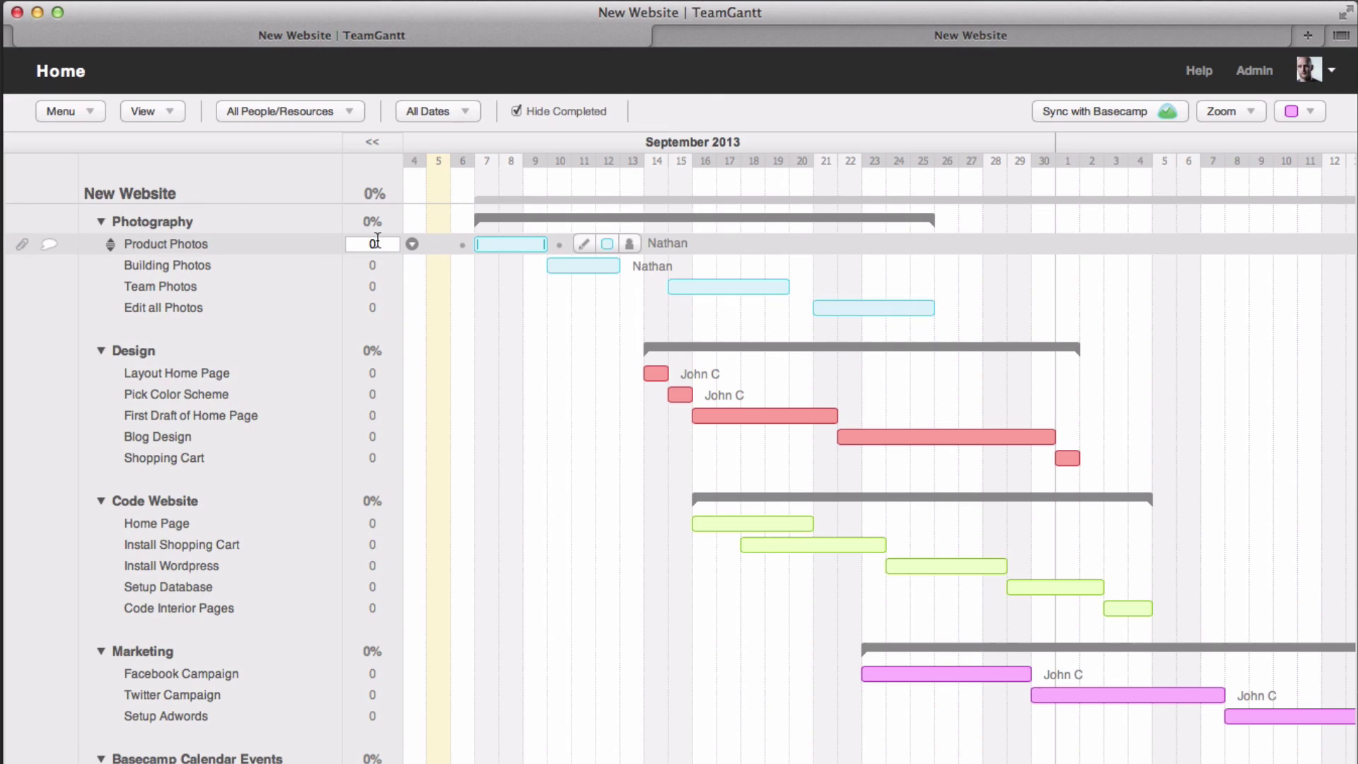
Set Product Photos to 25% complete, then view the Basecamp to-do lists.
click(377, 241)
text(25)
key(Return)
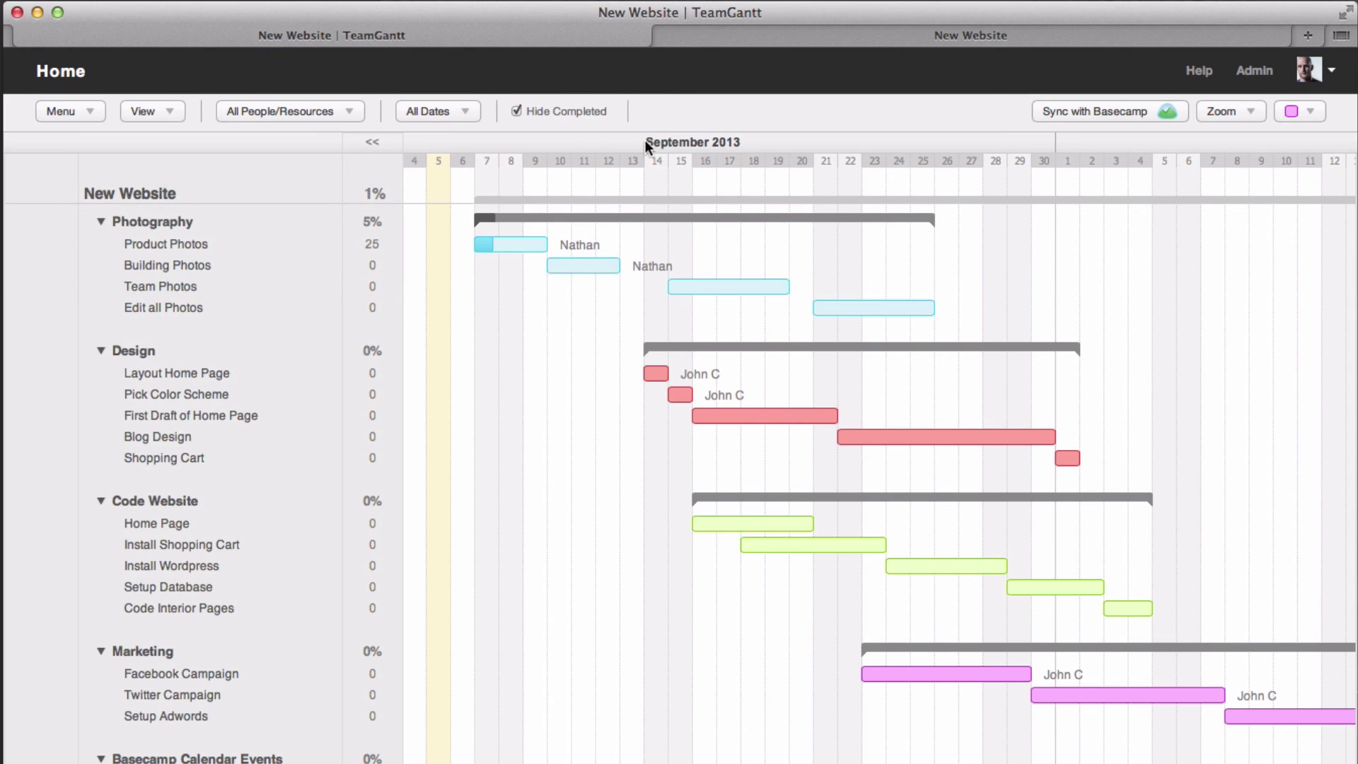
click(825, 39)
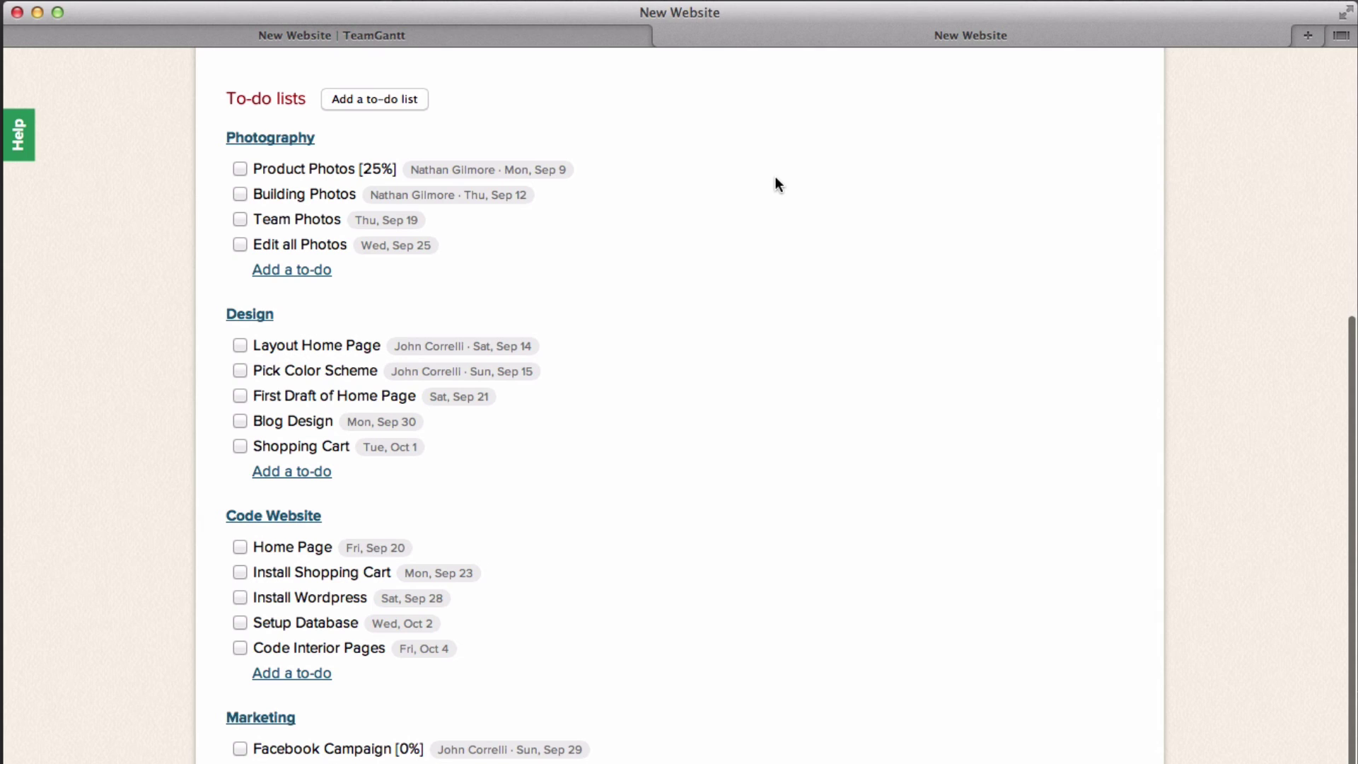
mouse_move(307, 168)
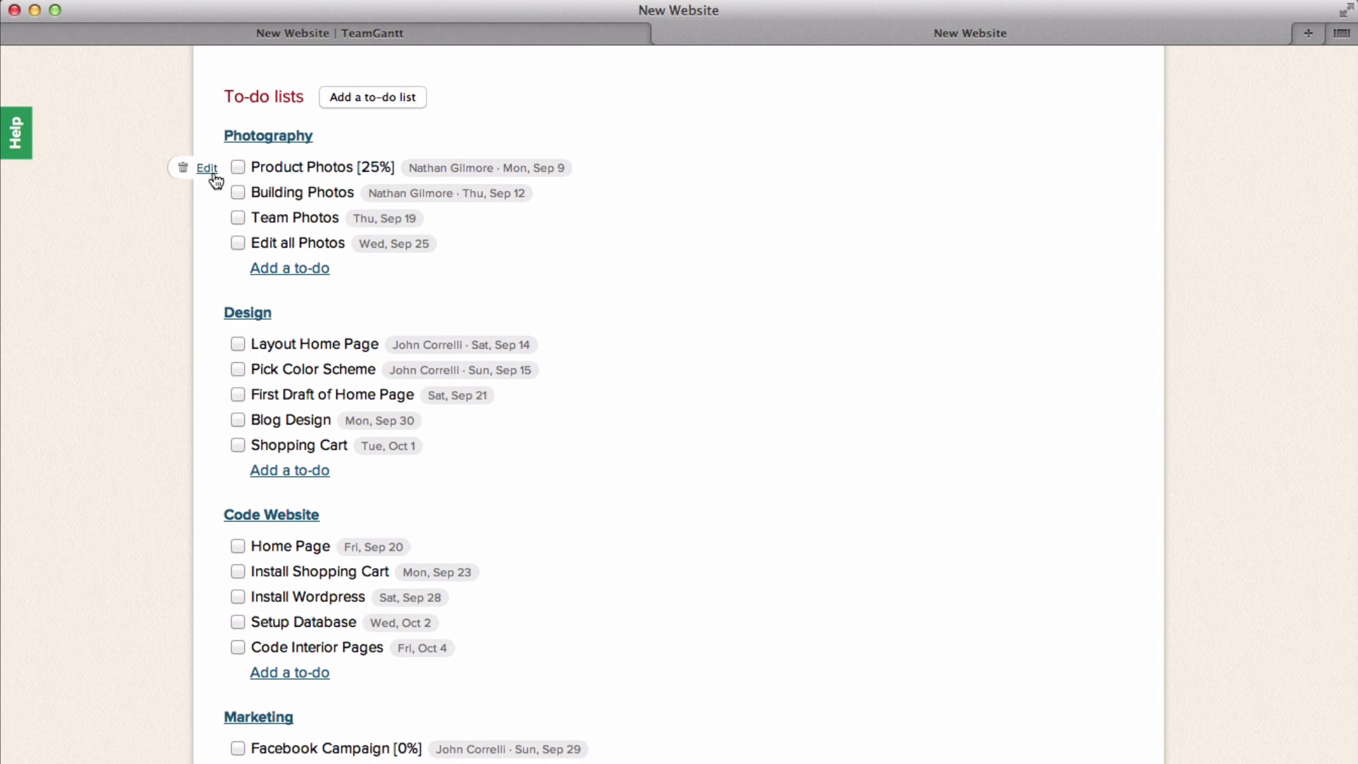
Edit the Product Photos to-do in Basecamp, changing its [25%] to [50%].
click(206, 169)
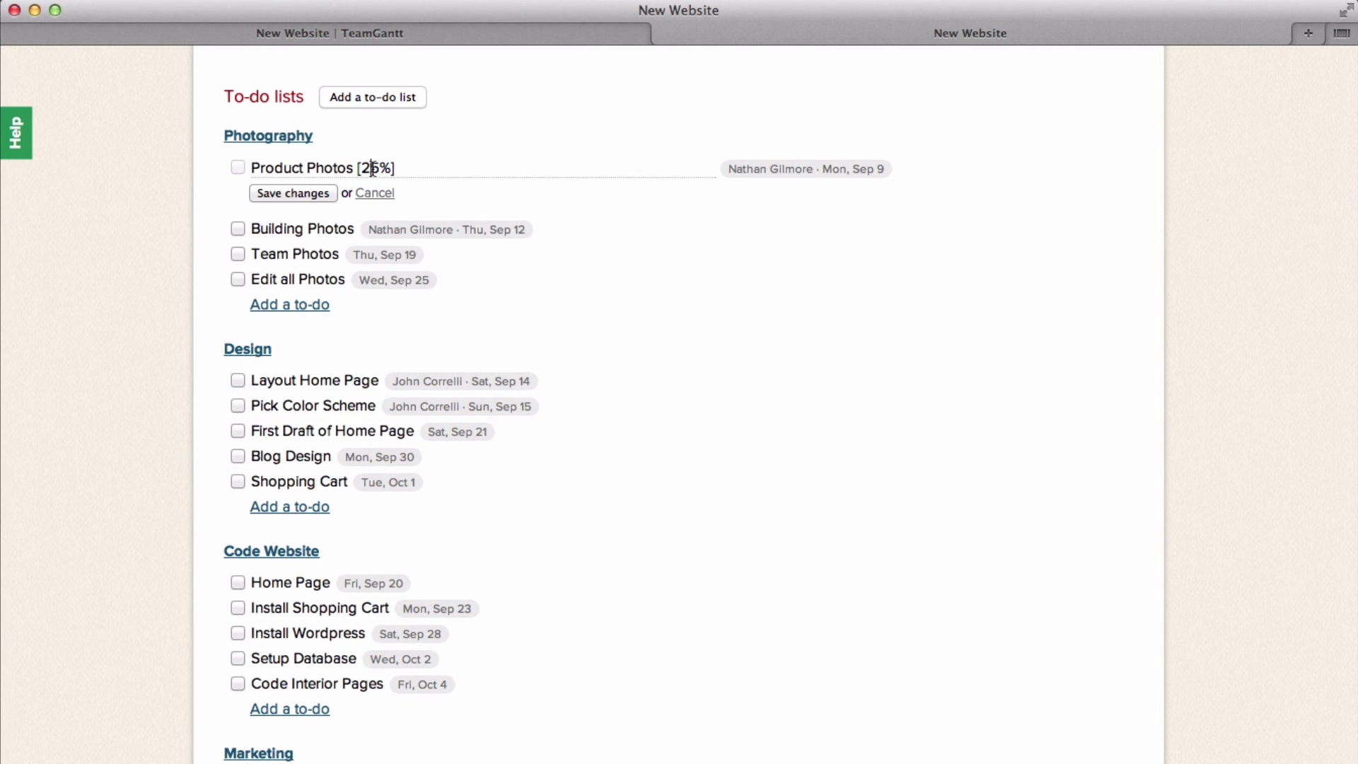
key(BackSpace)
key(BackSpace)
key(Return)
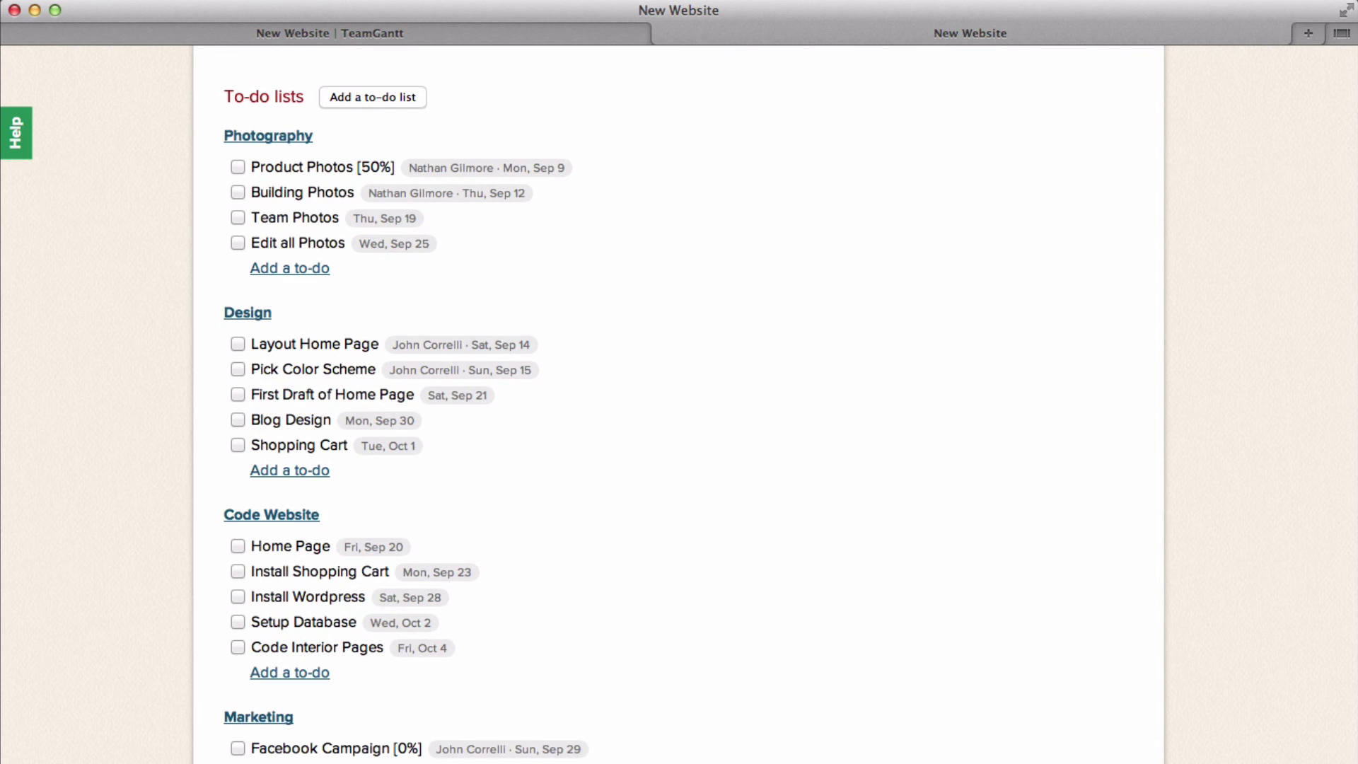
Return to the TeamGantt chart and run Sync with Basecamp.
click(522, 41)
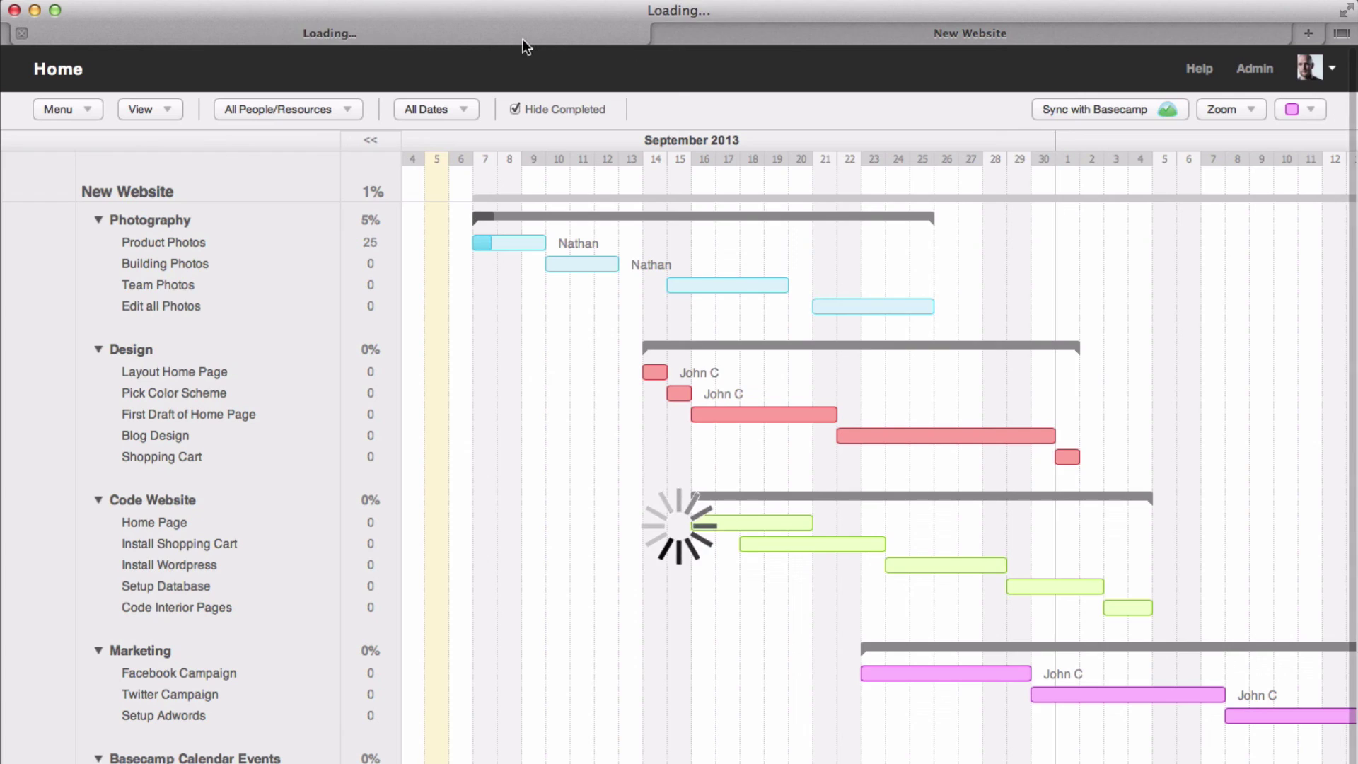
click(1099, 115)
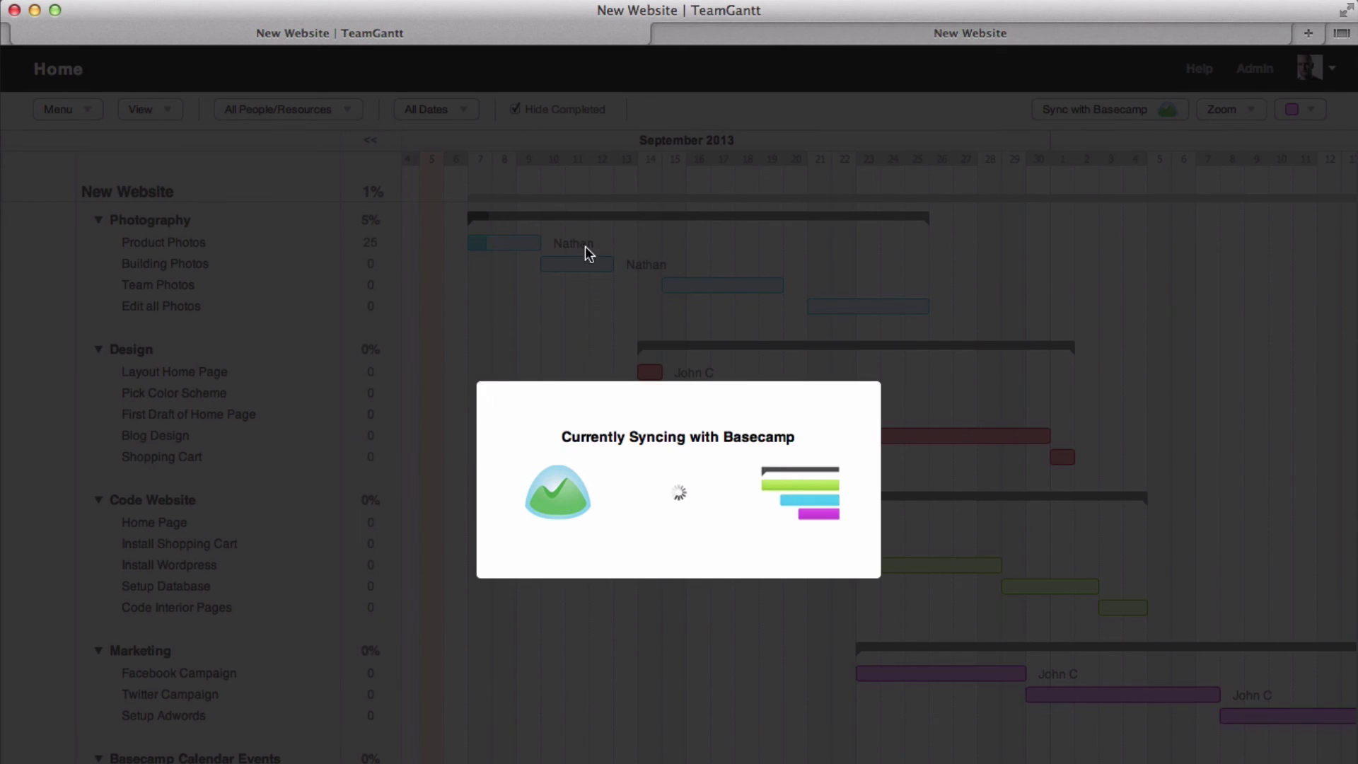